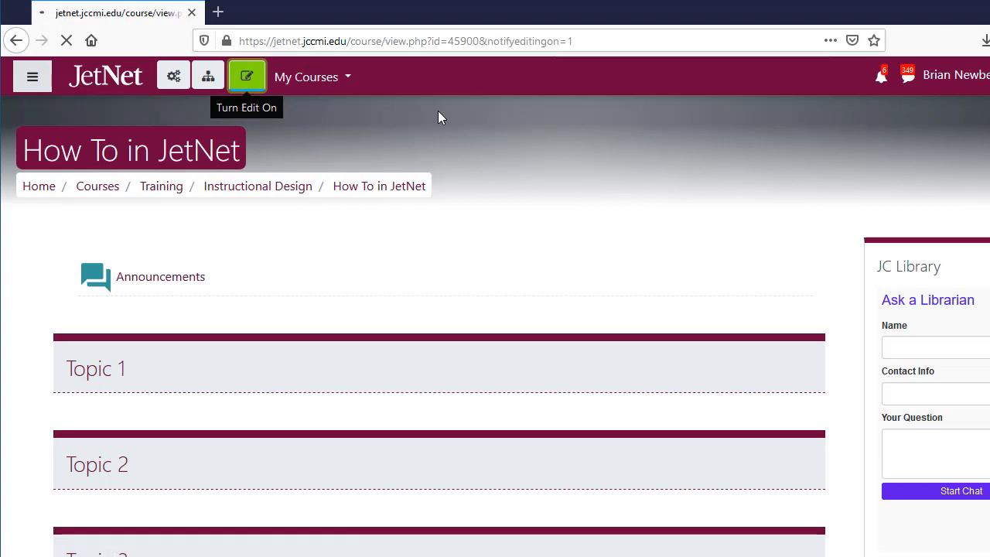
# - Add a new Quiz activity to Topic 1 of the course
pyautogui.scroll(-1, 275, 297)
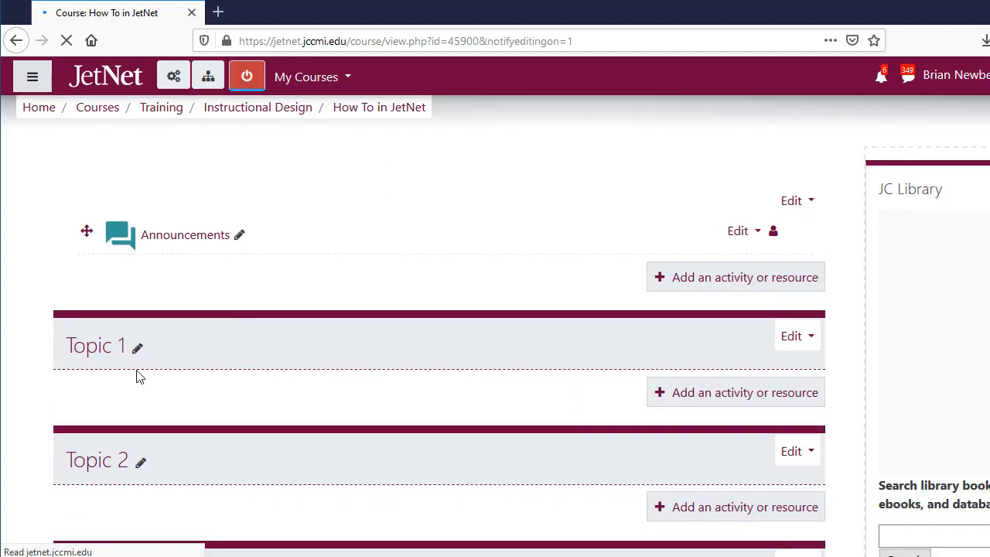
pyautogui.click(745, 393)
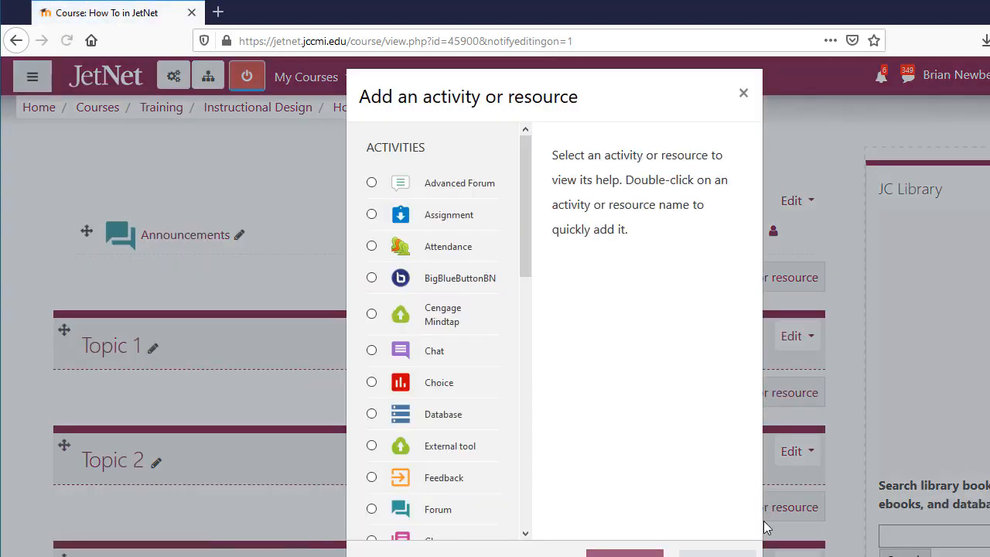
pyautogui.scroll(-3, 465, 265)
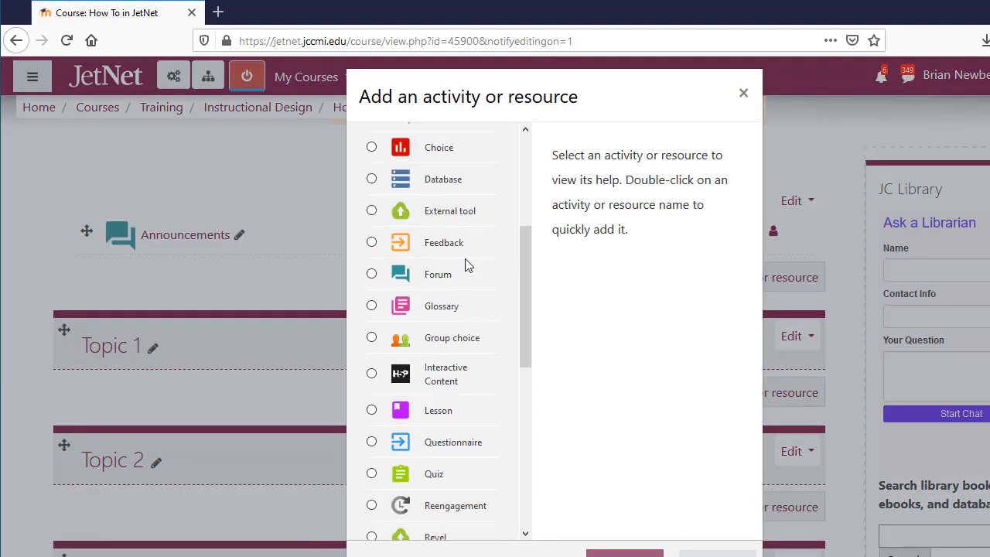
pyautogui.scroll(-2, 466, 266)
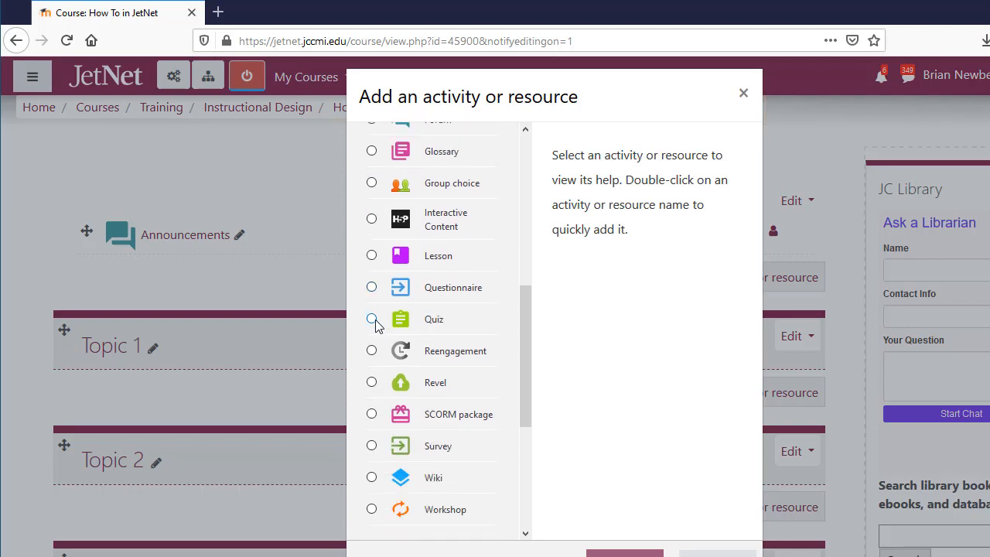
pyautogui.click(373, 320)
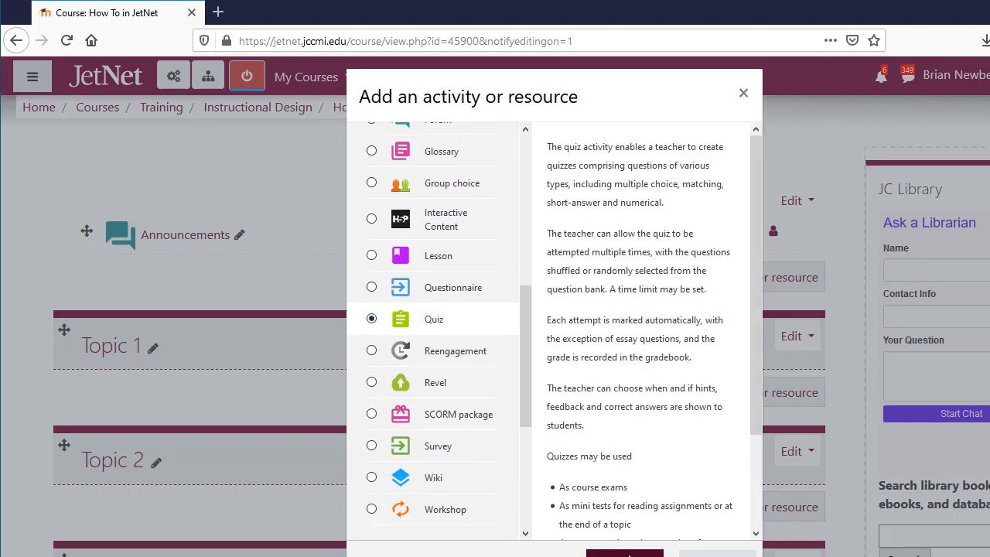
pyautogui.click(632, 553)
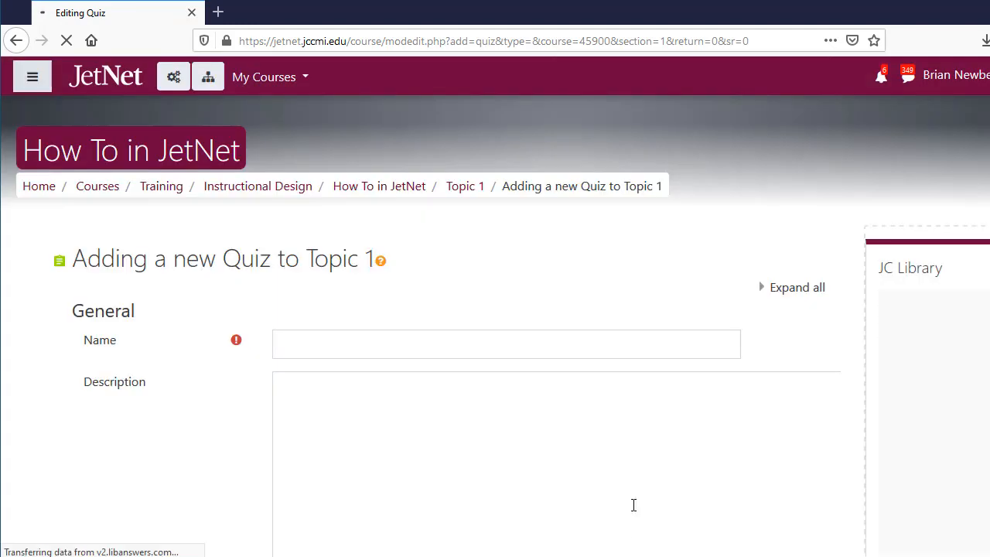
# - Name the new quiz "Syllabus" and leave its description empty
pyautogui.click(321, 347)
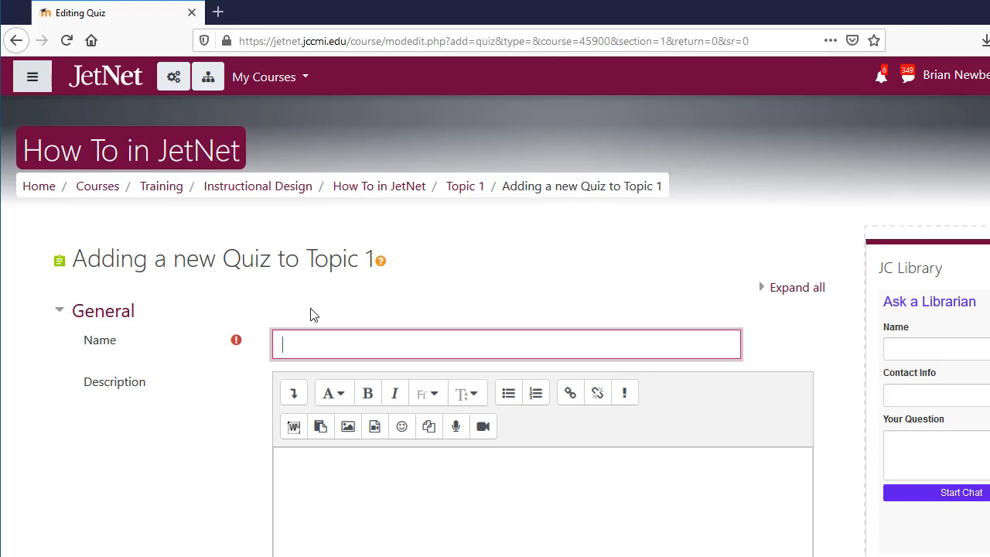
pyautogui.write('Syllabus')
pyautogui.scroll(-3, 314, 315)
pyautogui.click(363, 258)
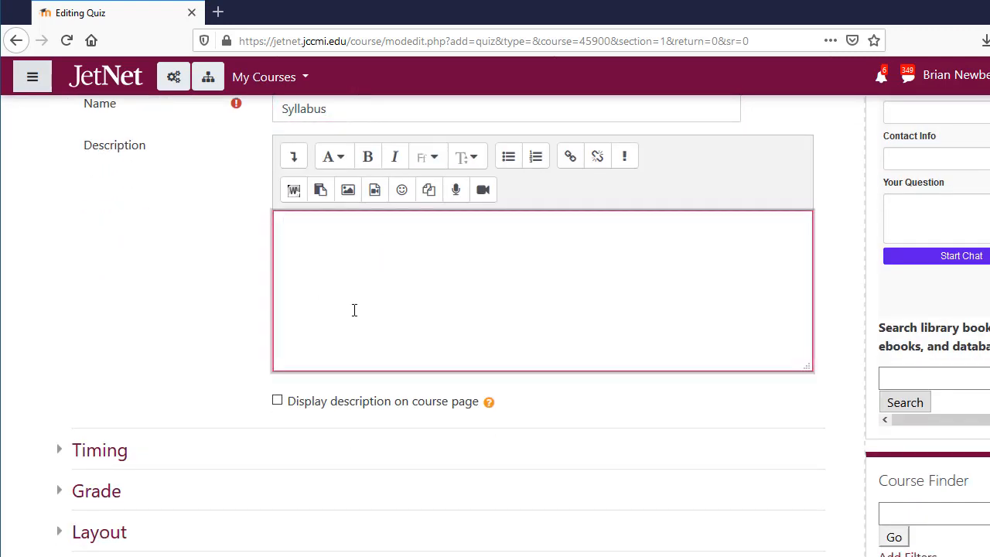
# - Look over the available quiz setting sections and expand the Timing settings
pyautogui.scroll(-2, 416, 252)
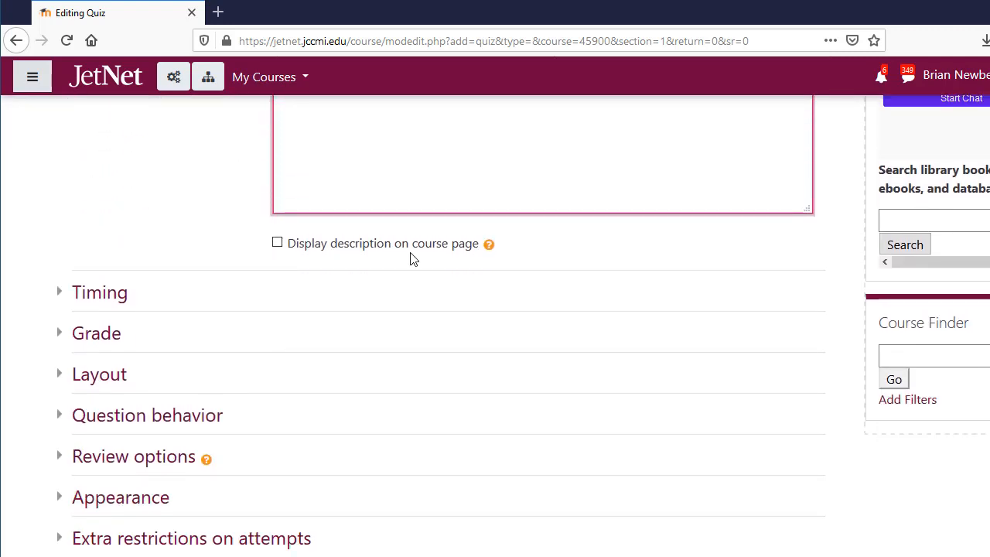
pyautogui.scroll(-2, 148, 281)
pyautogui.scroll(-4, 148, 279)
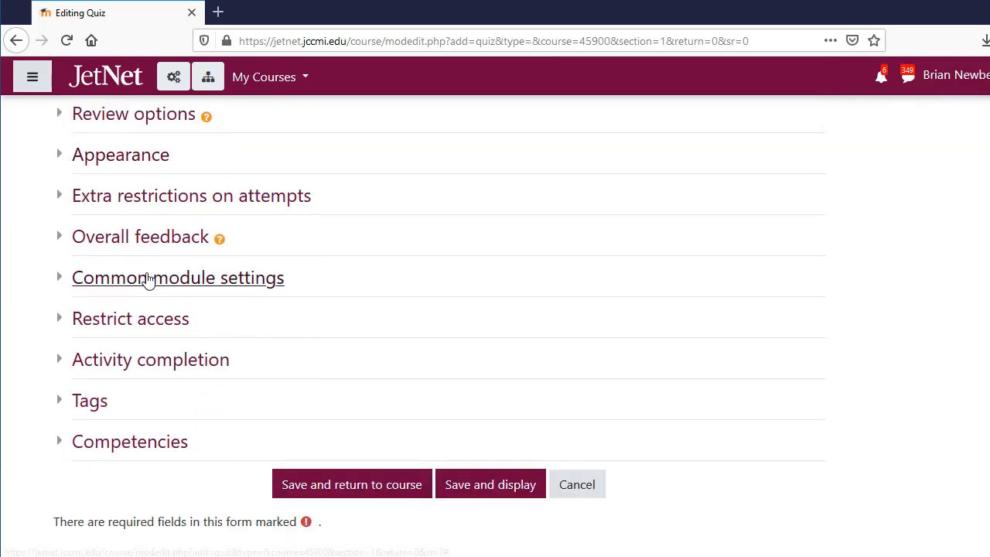
pyautogui.scroll(6, 148, 281)
pyautogui.scroll(1, 148, 279)
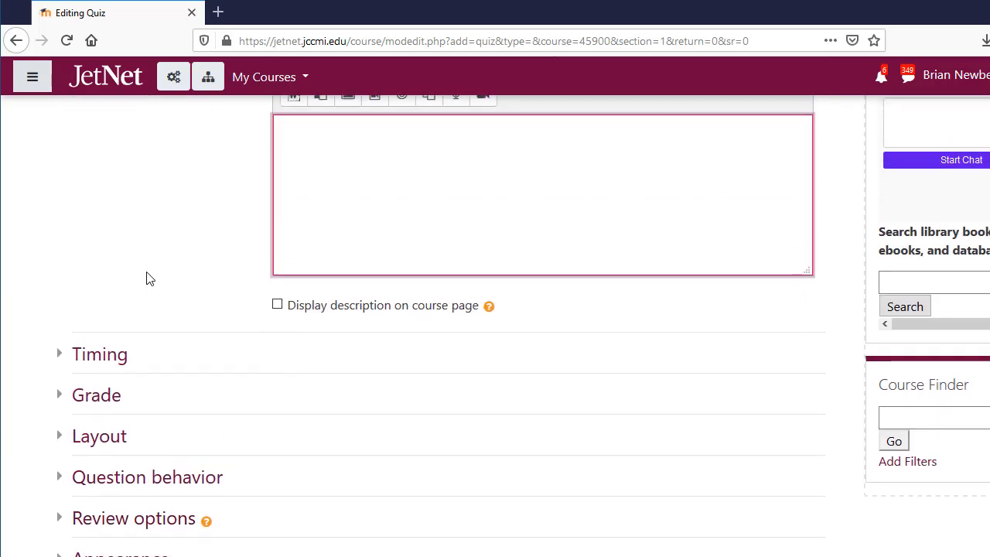
pyautogui.scroll(-1, 147, 278)
pyautogui.click(117, 293)
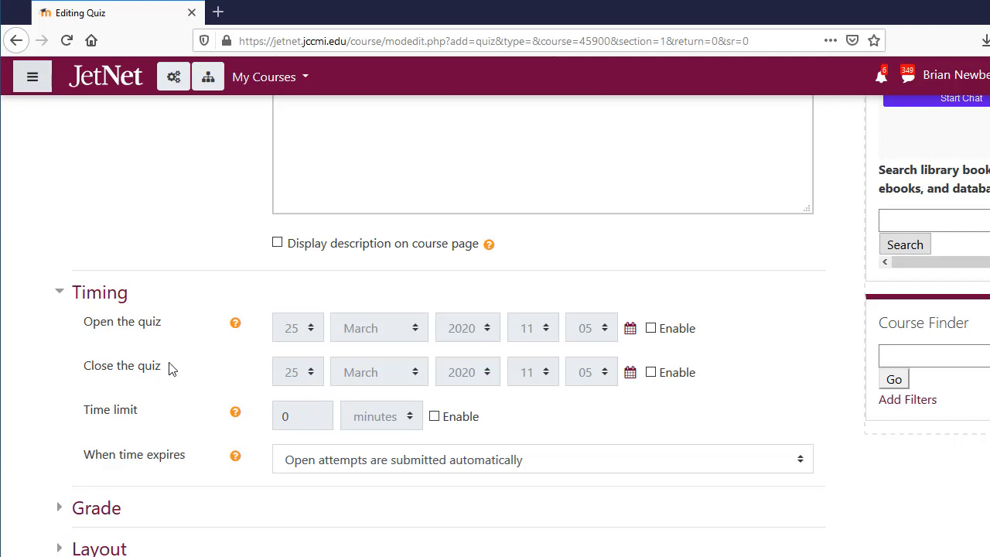
# - Expand the quiz's Grade settings and set the attempts allowed to 3
pyautogui.scroll(-2, 171, 369)
pyautogui.click(96, 429)
pyautogui.scroll(-2, 244, 319)
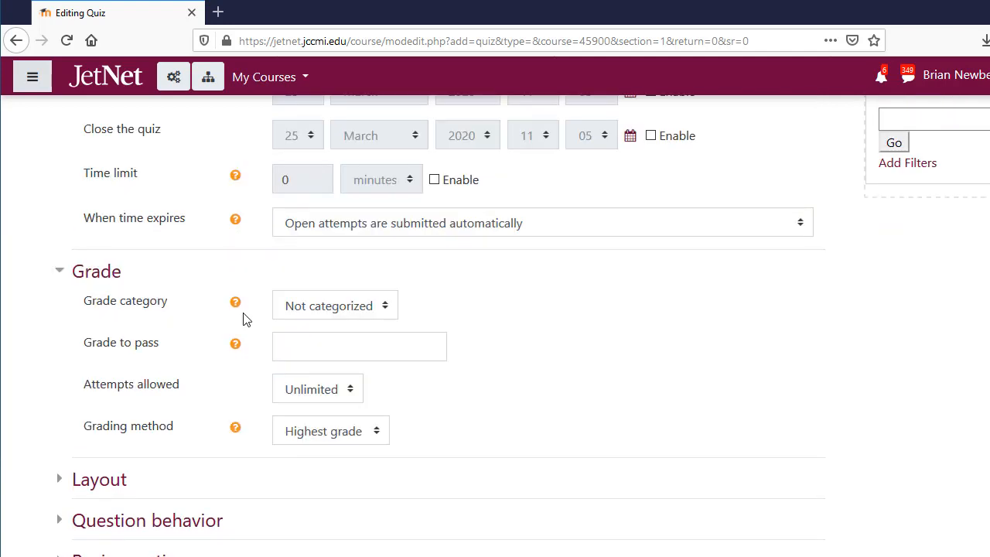
pyautogui.scroll(-2, 244, 319)
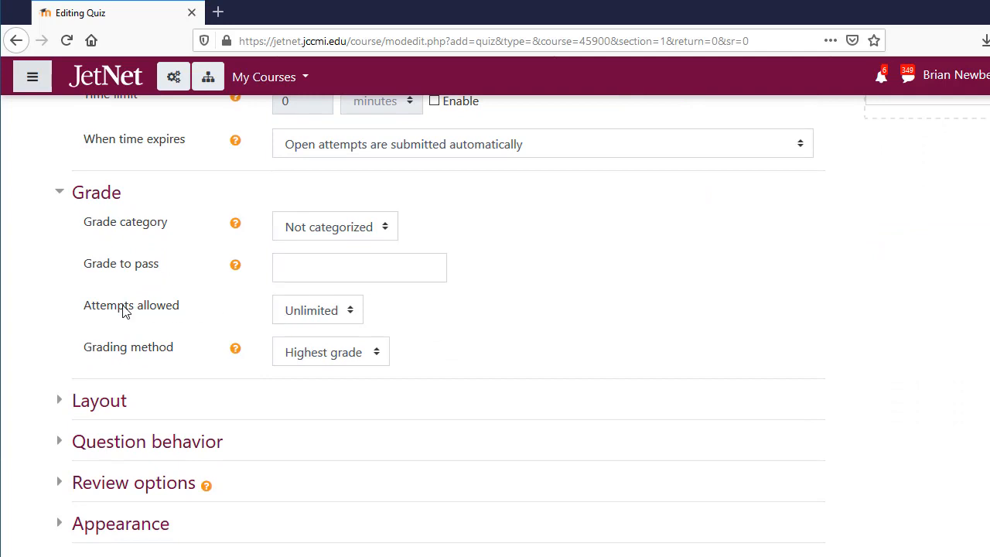
pyautogui.click(353, 317)
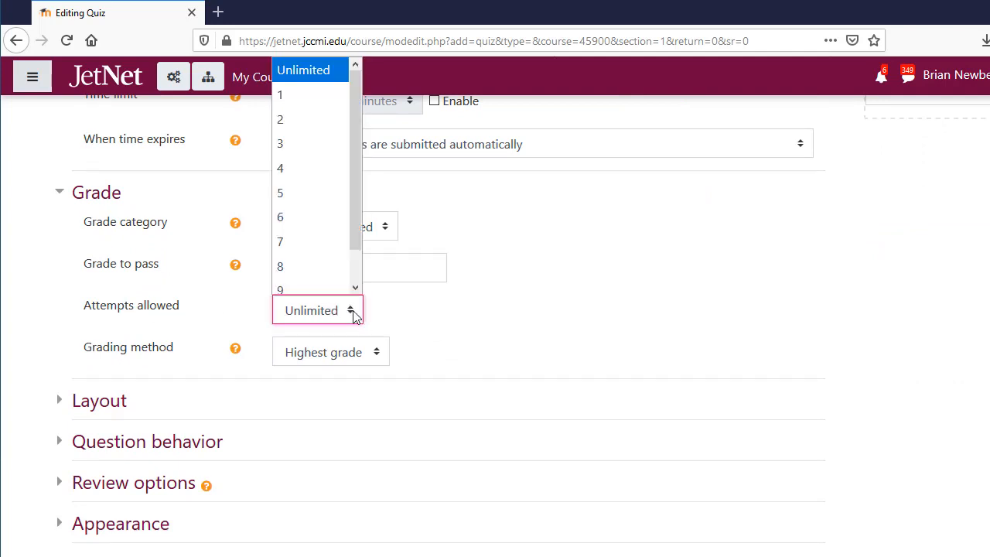
pyautogui.click(309, 135)
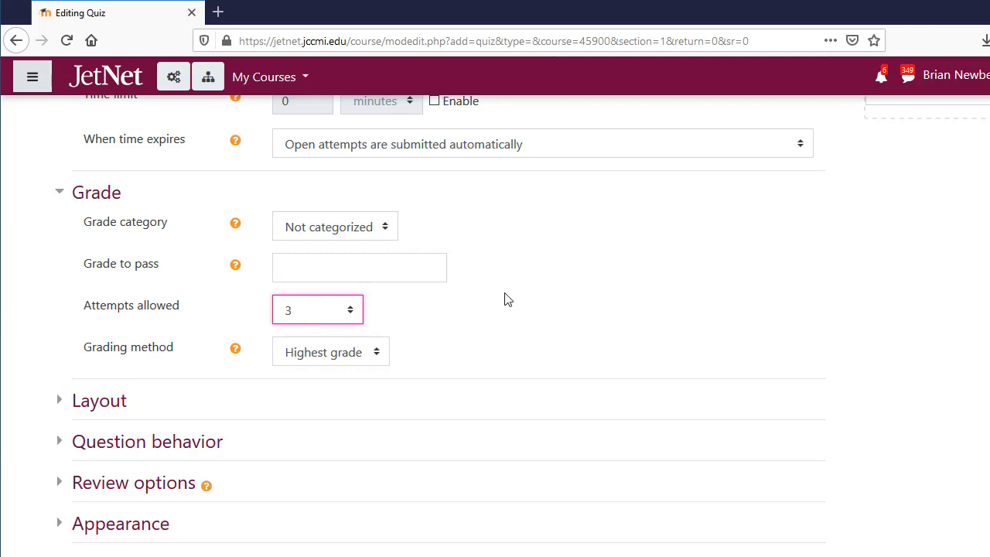
# - Save the Syllabus quiz and display its page
pyautogui.scroll(-4, 464, 258)
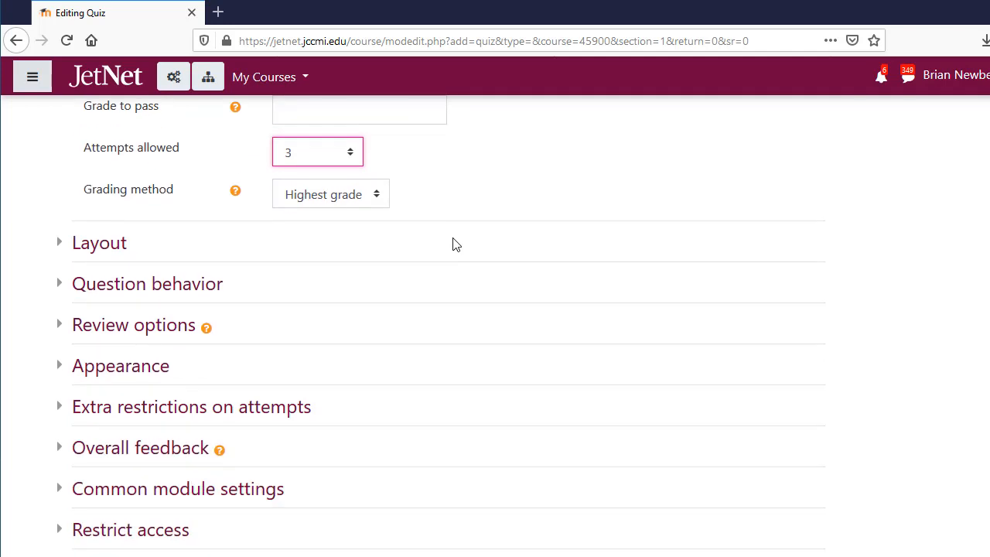
pyautogui.scroll(-5, 456, 244)
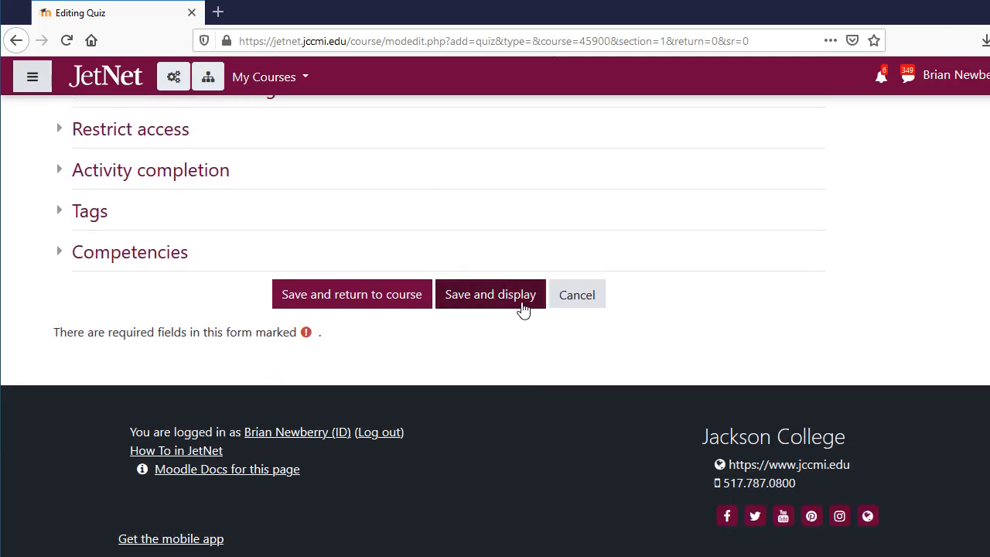
pyautogui.click(510, 299)
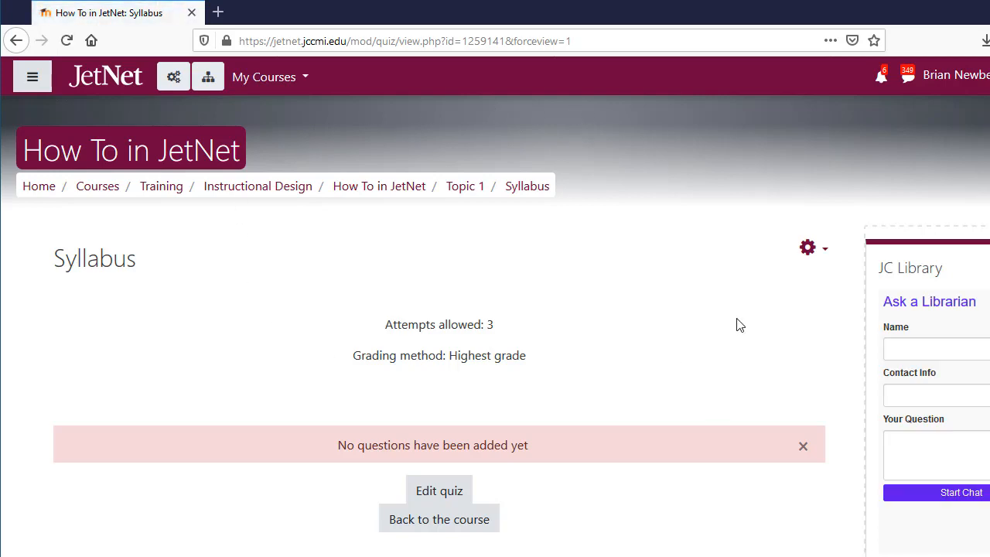
# - Open the Syllabus quiz's question editing page
pyautogui.scroll(-2, 582, 252)
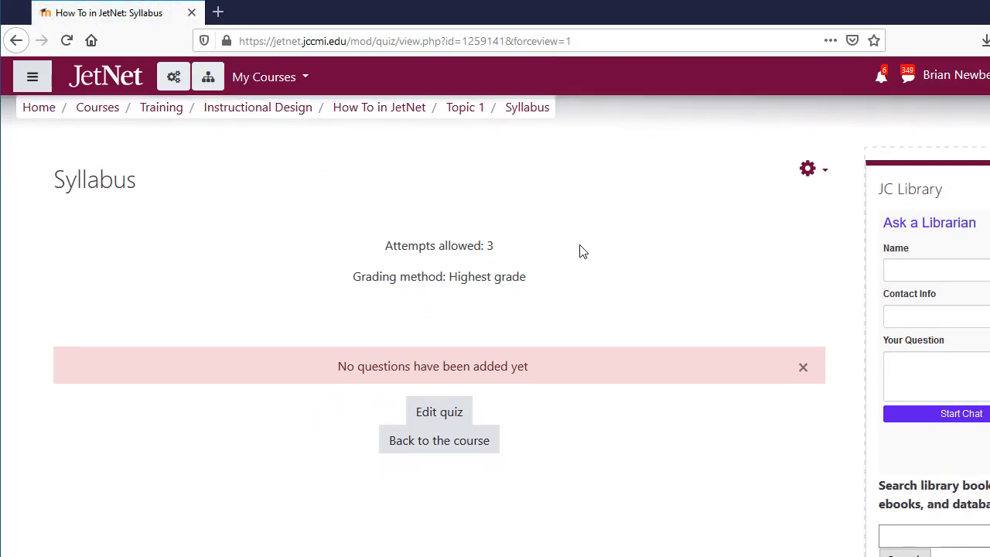
pyautogui.scroll(2, 583, 251)
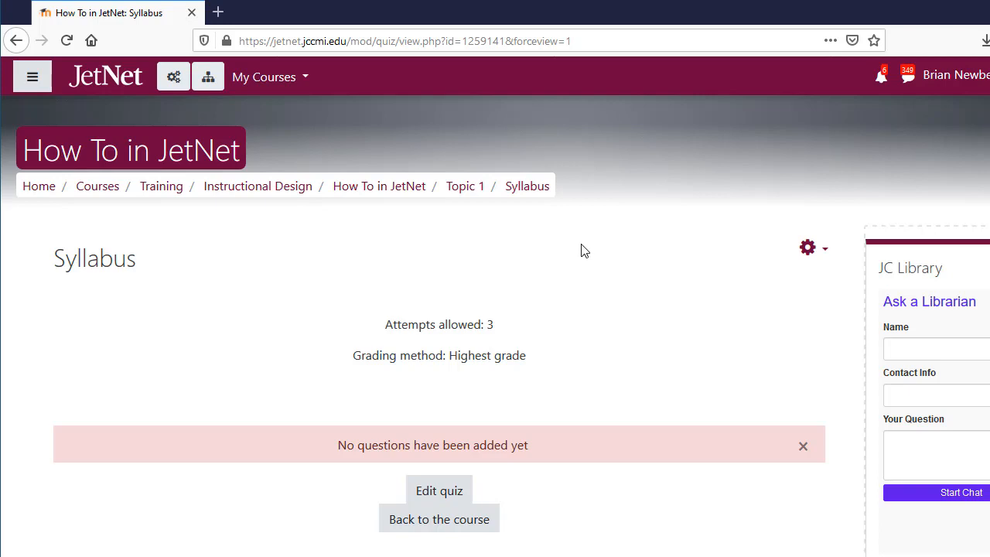
pyautogui.scroll(-1, 508, 262)
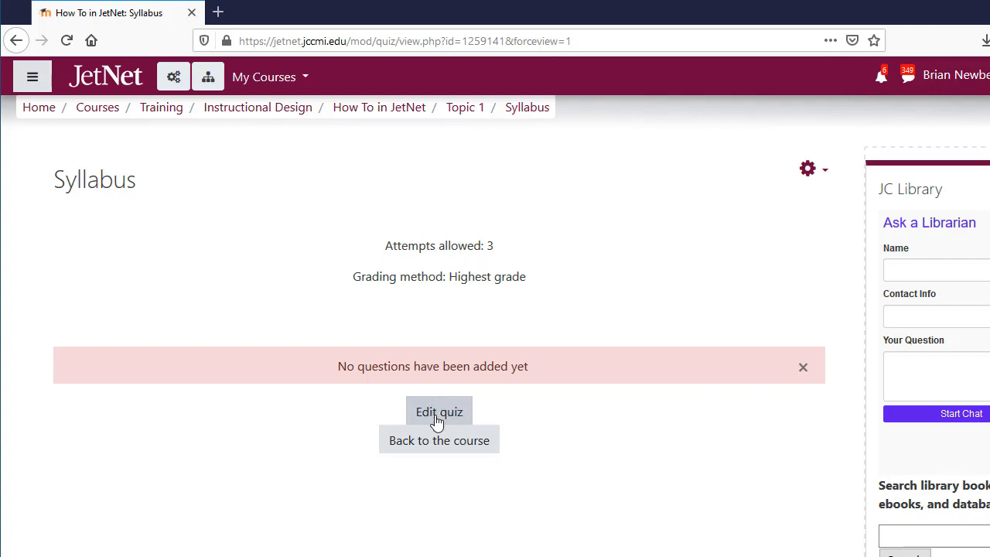
pyautogui.click(825, 173)
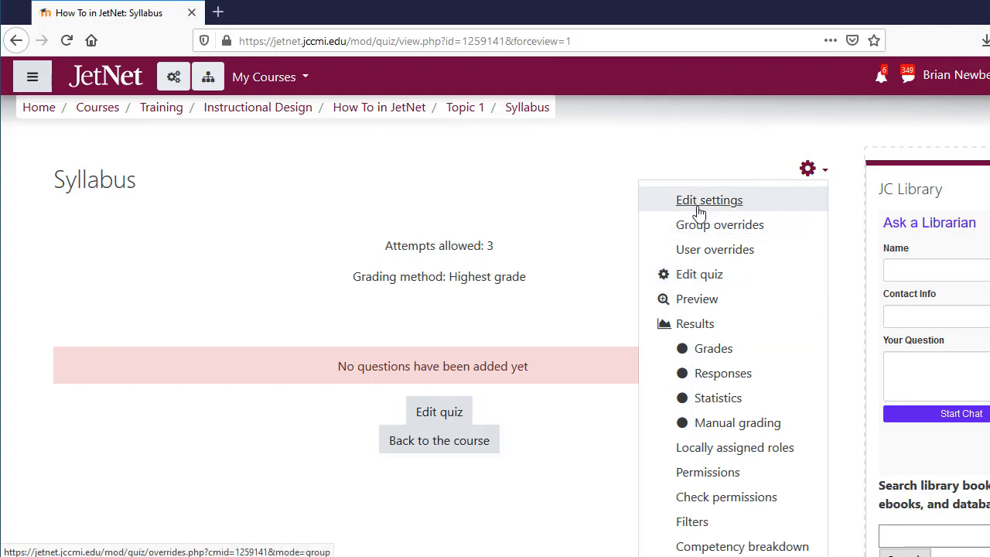
pyautogui.click(697, 276)
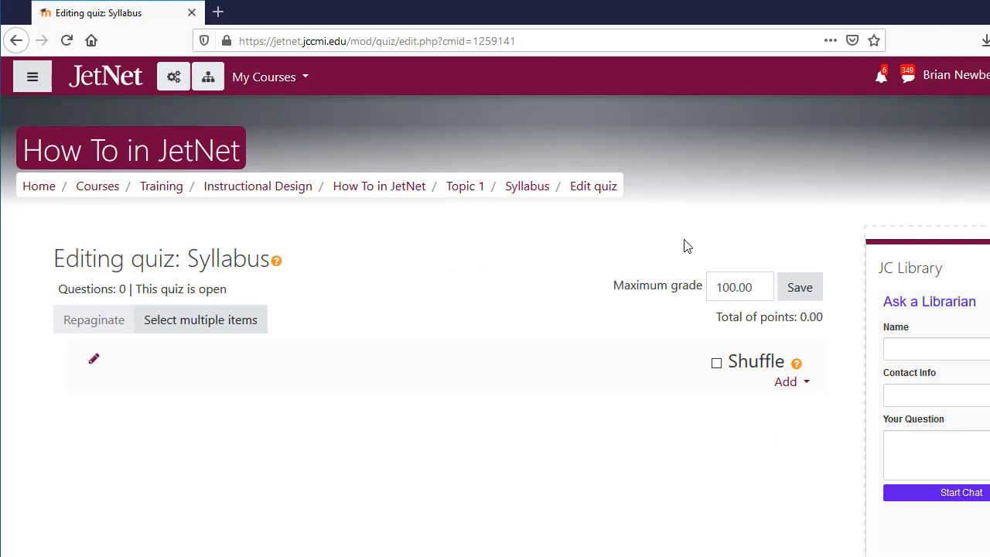
# - Set the quiz's maximum grade to 10 and save it
pyautogui.scroll(-1, 606, 248)
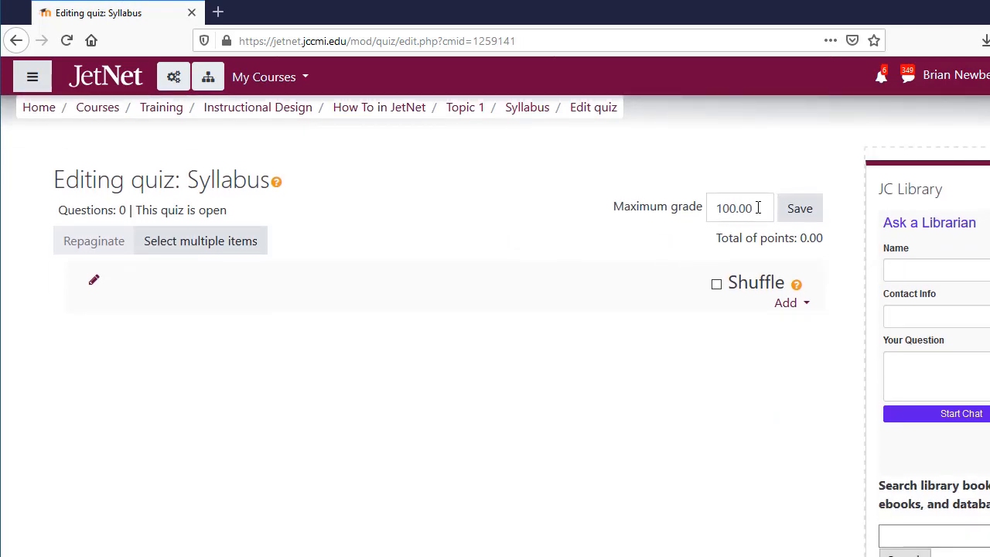
pyautogui.moveTo(758, 207); pyautogui.dragTo(697, 207)
pyautogui.write('10')
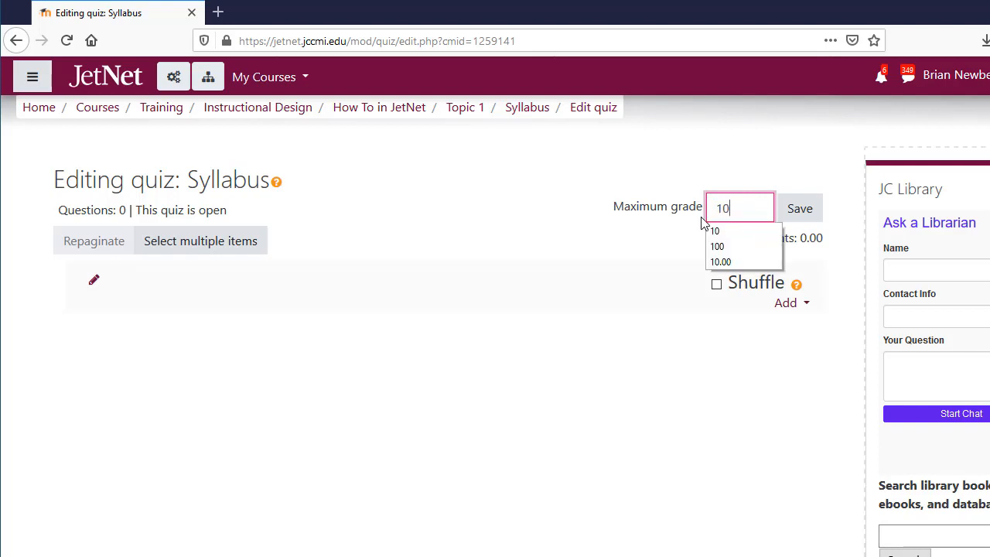
pyautogui.click(801, 209)
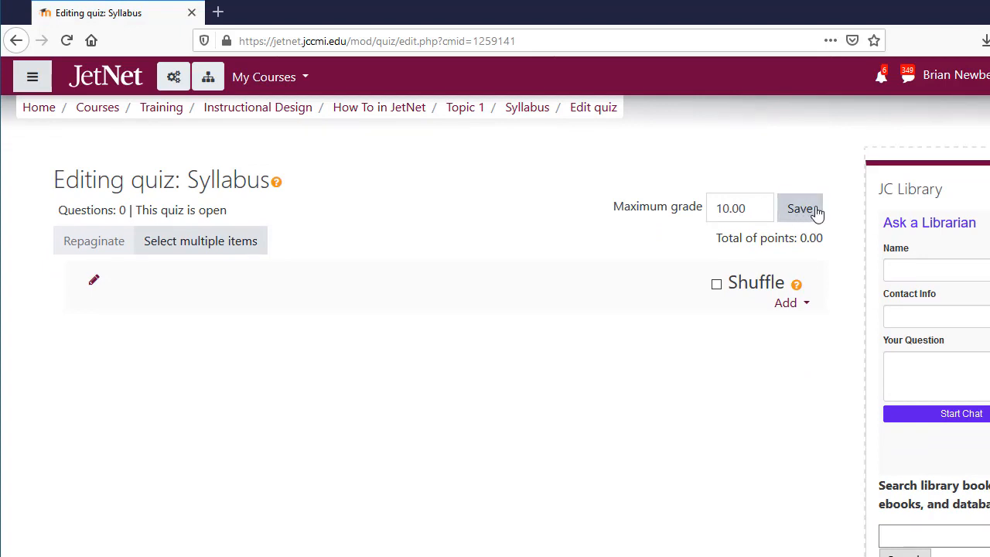
pyautogui.doubleClick(759, 209)
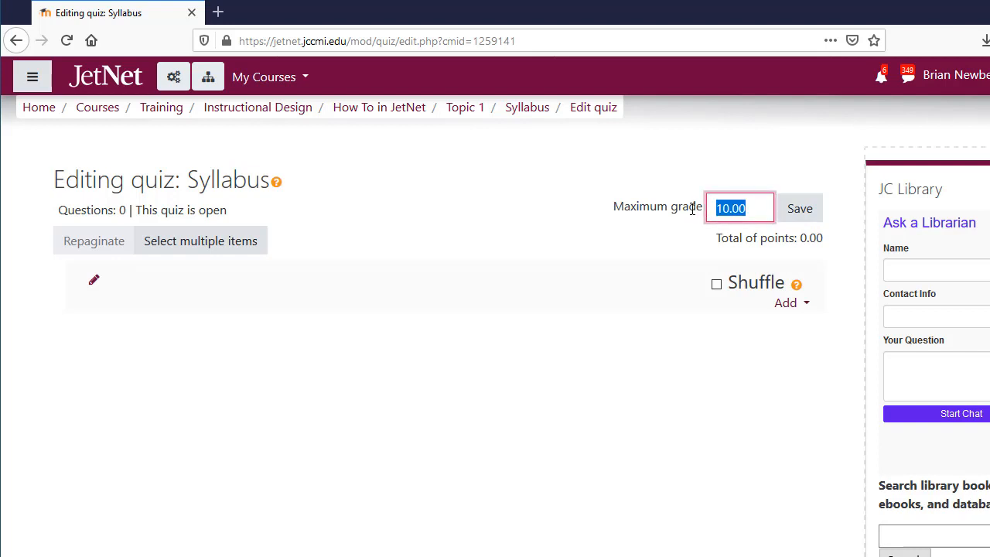
pyautogui.click(627, 164)
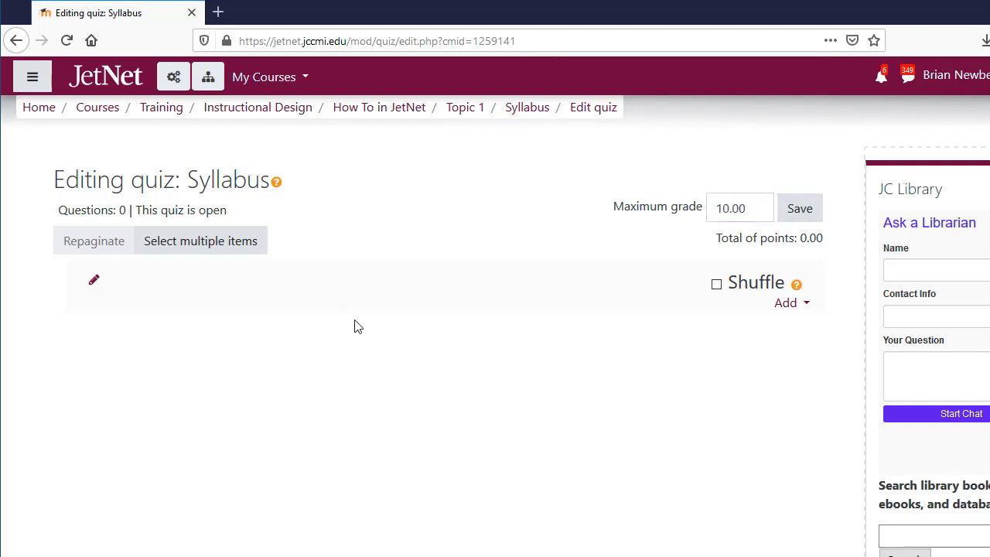
# - Add a new question of the Multiple choice type to the quiz
pyautogui.click(797, 308)
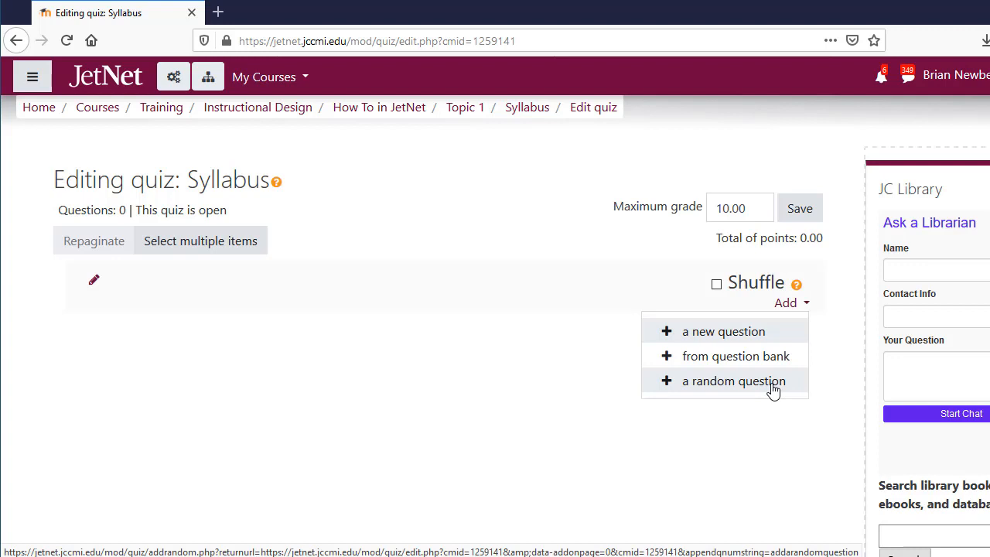
pyautogui.click(735, 332)
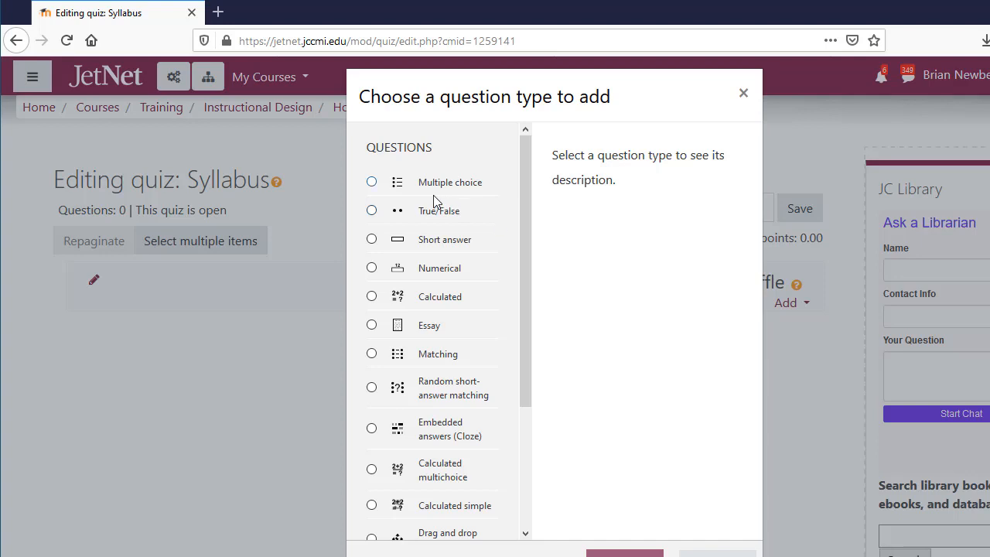
pyautogui.click(361, 185)
pyautogui.scroll(-3, 614, 250)
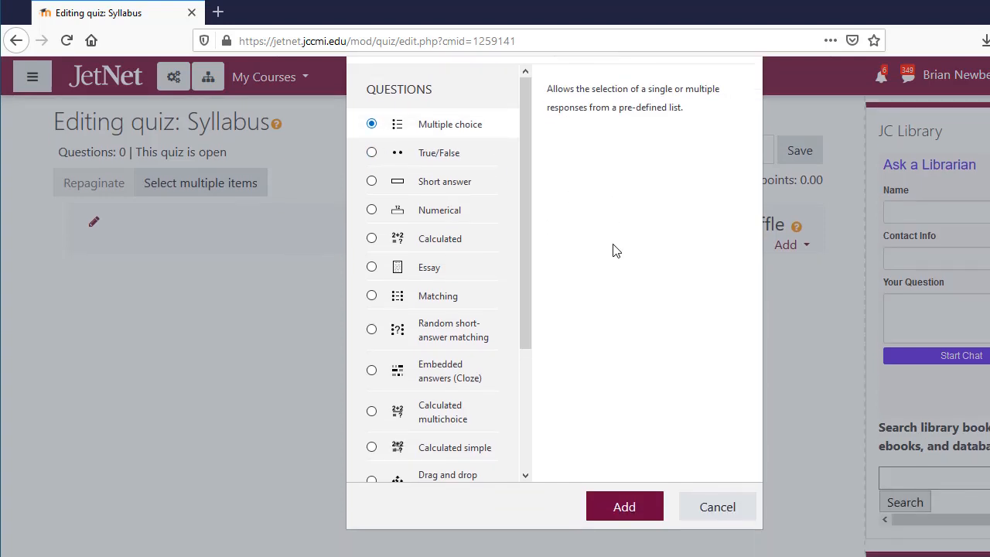
pyautogui.click(612, 410)
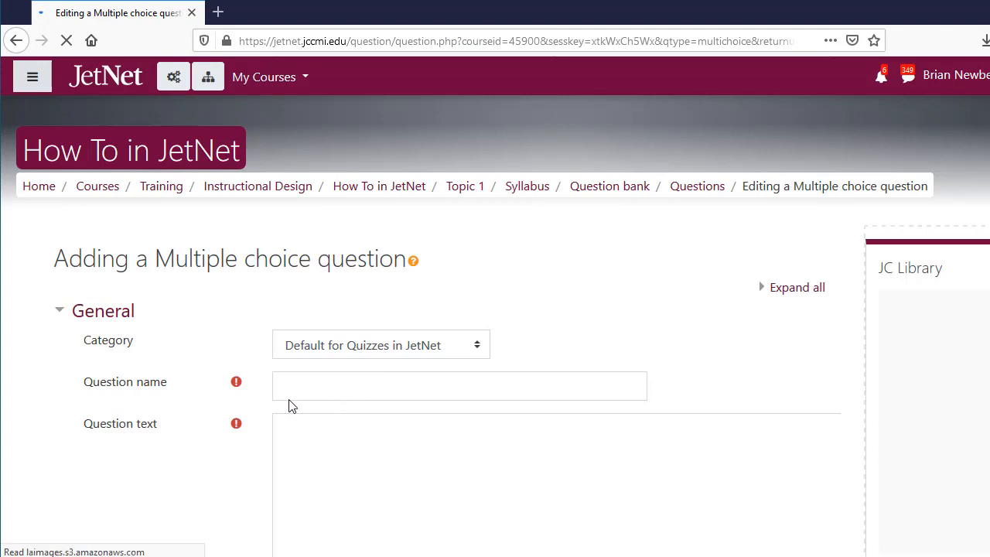
# - Name the question "Day for office meetings" and enter the text "What day does this instructor have office hours for you to meet with them in the office?"
pyautogui.click(296, 389)
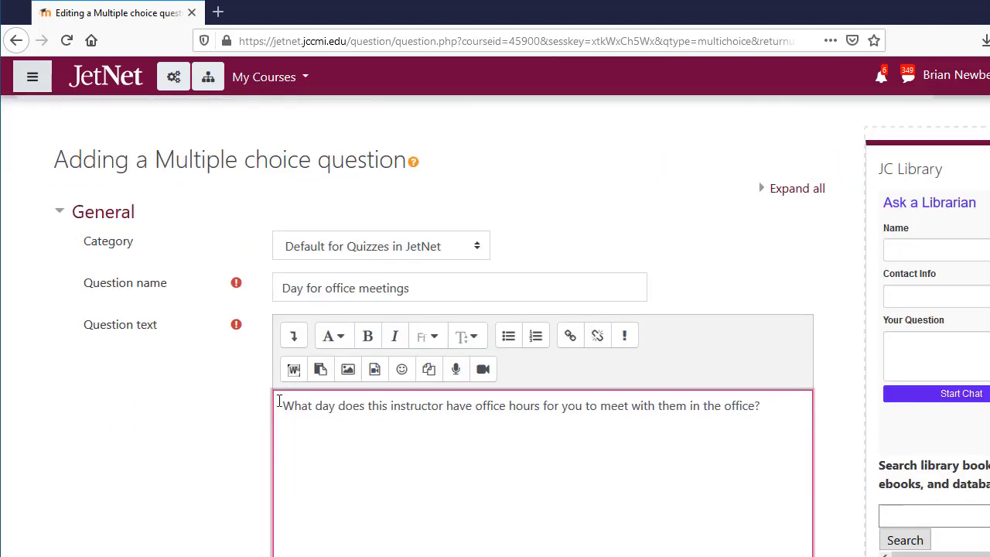
pyautogui.scroll(-5, 294, 389)
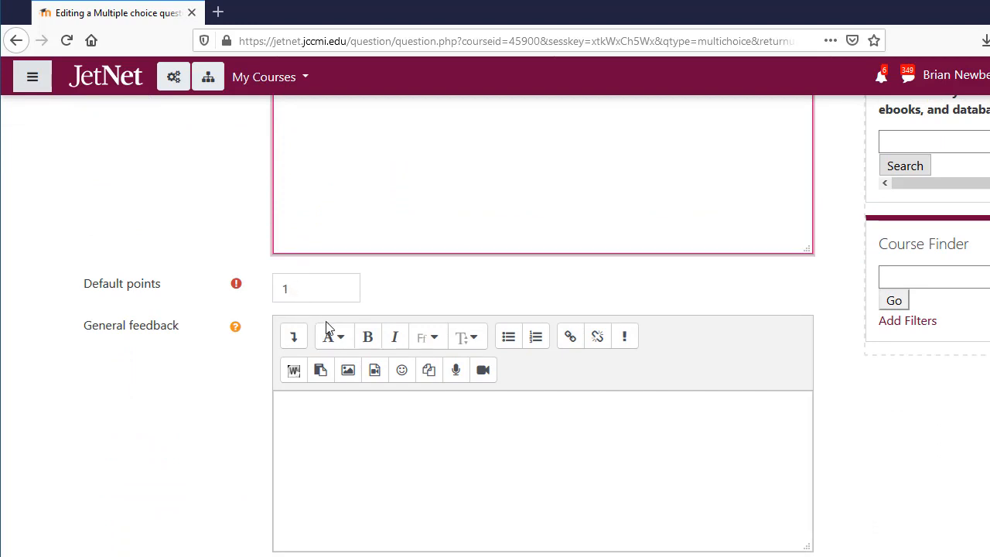
# - Examine the question's general feedback, one or multiple answers, shuffle and choice numbering settings
pyautogui.scroll(-2, 325, 319)
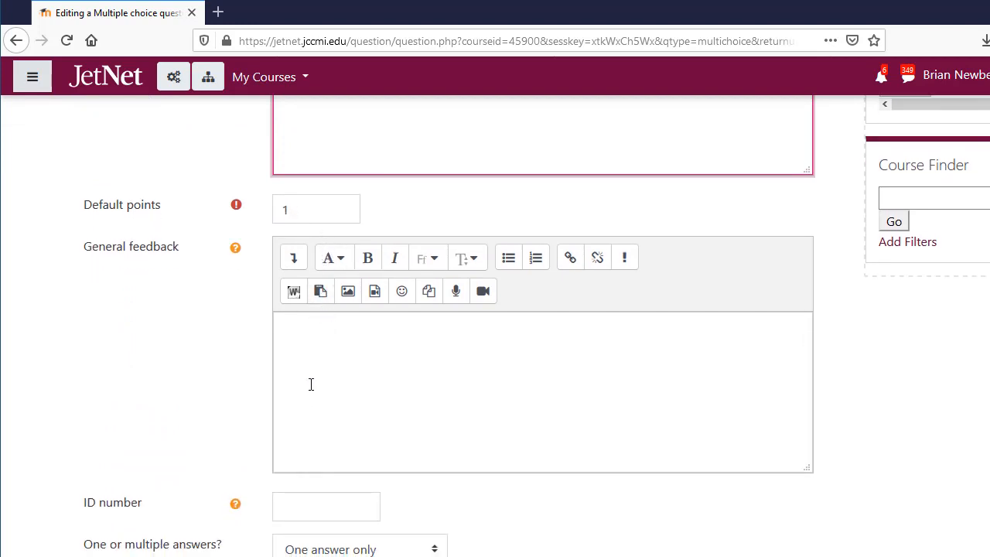
pyautogui.click(332, 365)
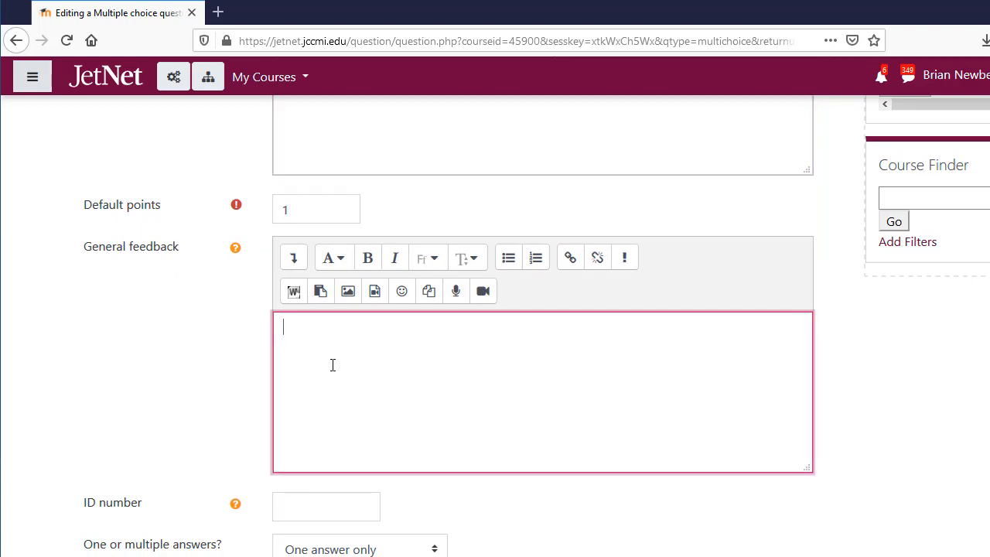
pyautogui.scroll(-4, 333, 365)
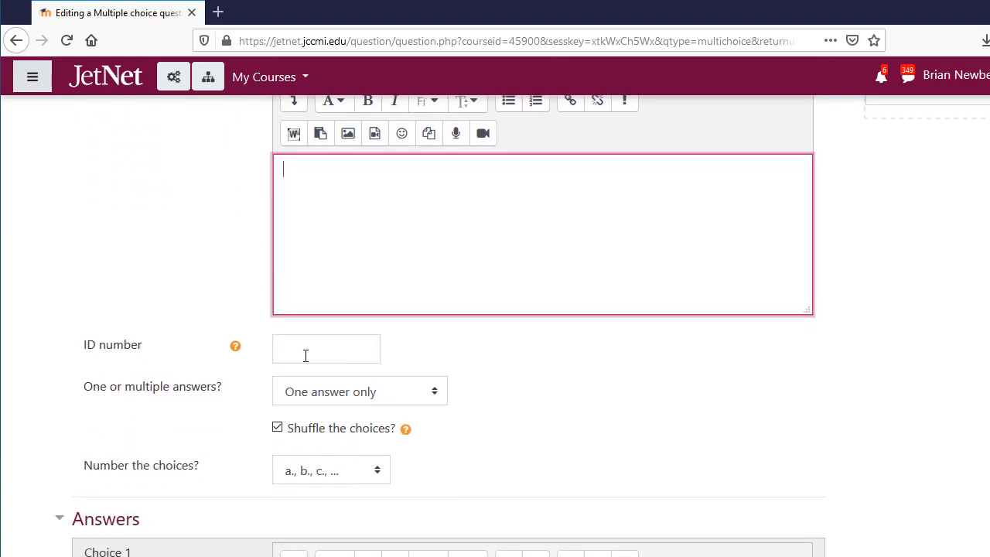
pyautogui.scroll(-2, 306, 355)
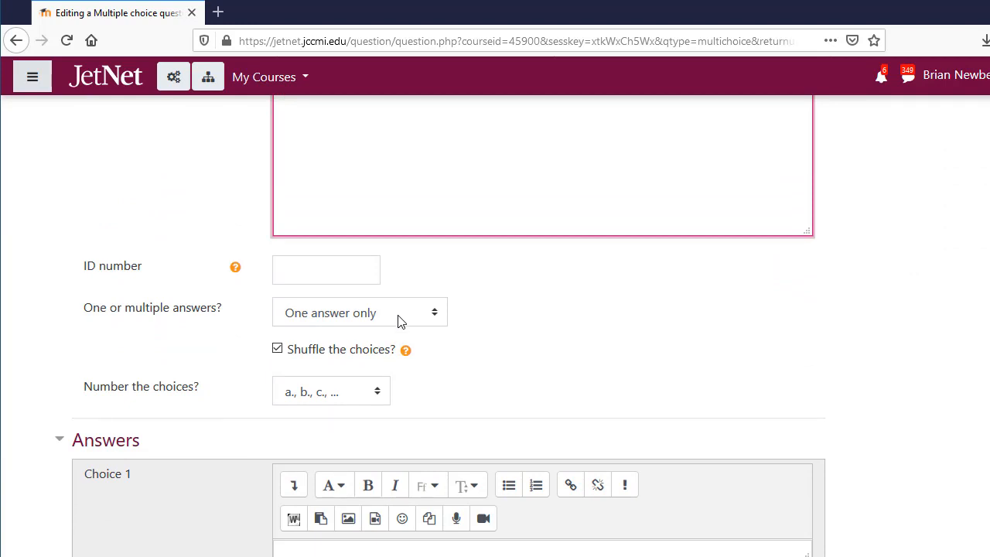
pyautogui.scroll(-2, 400, 321)
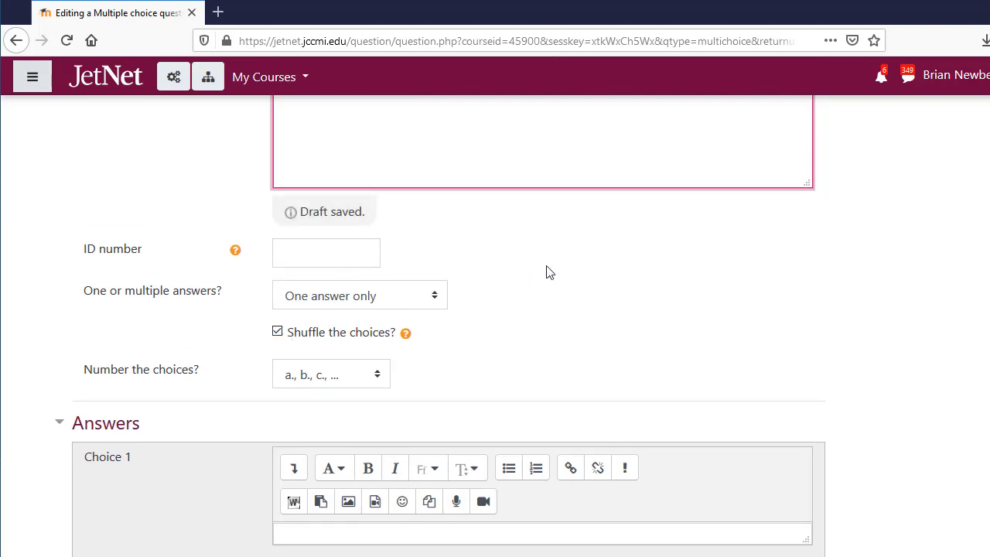
pyautogui.scroll(-4, 546, 270)
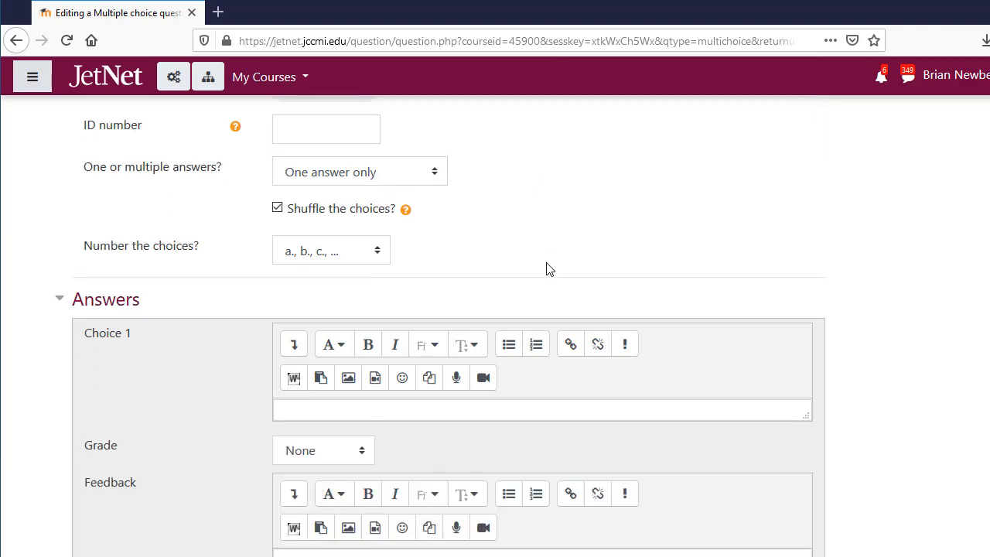
pyautogui.scroll(-2, 520, 247)
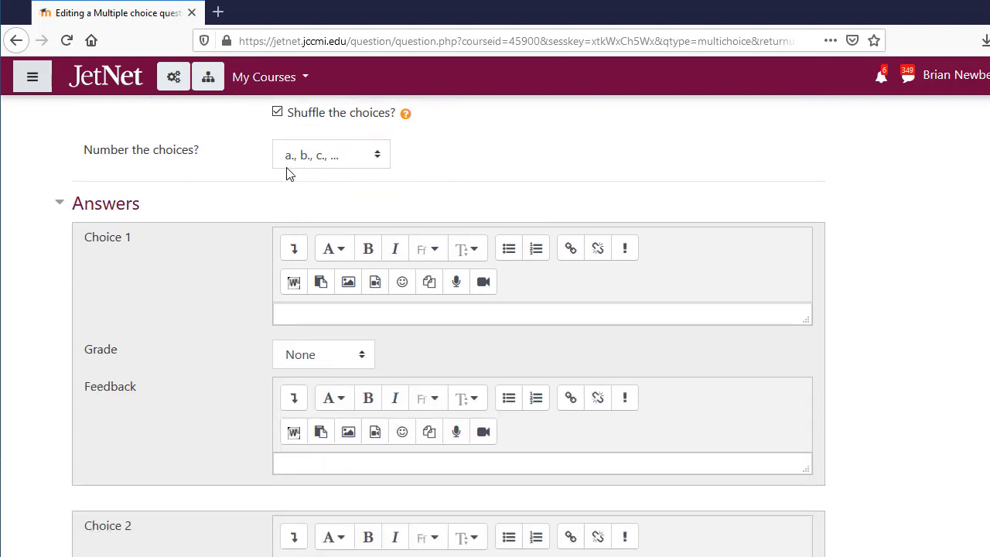
pyautogui.click(337, 158)
pyautogui.click(464, 164)
# - Enter "Monday" as Choice 1 with its grade set to None
pyautogui.click(326, 313)
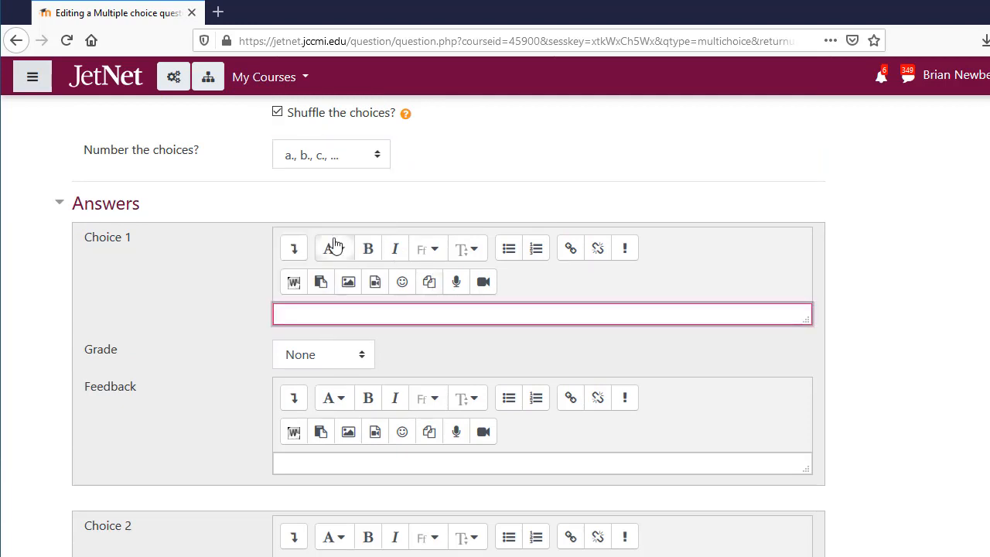
pyautogui.write('Monday')
pyautogui.press('Return')
pyautogui.scroll(-2, 332, 327)
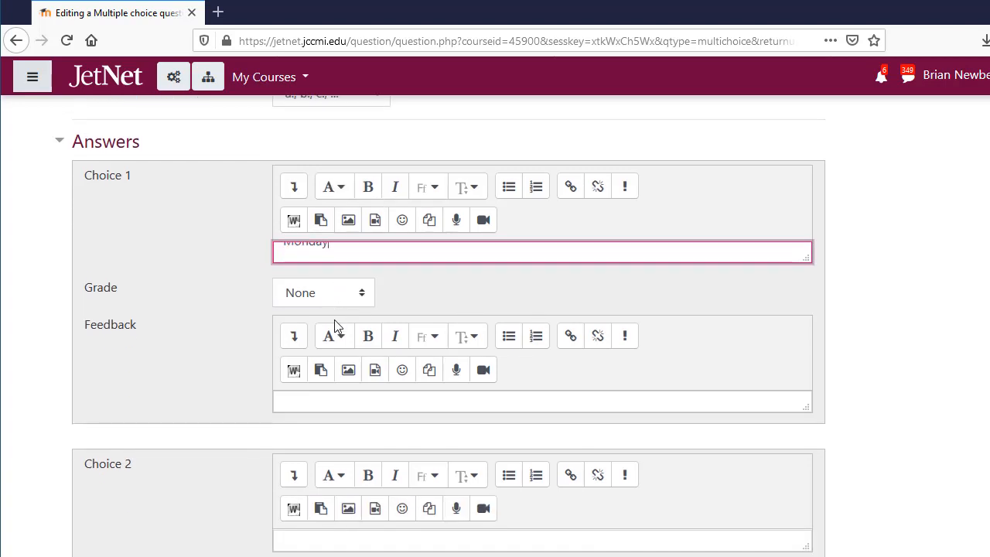
pyautogui.click(312, 280)
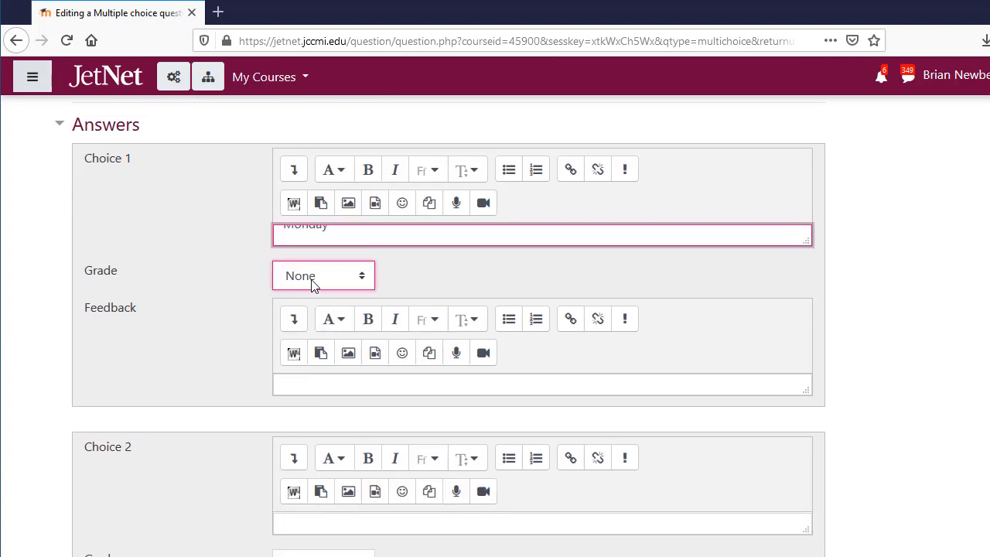
pyautogui.scroll(-5, 322, 372)
pyautogui.scroll(10, 322, 370)
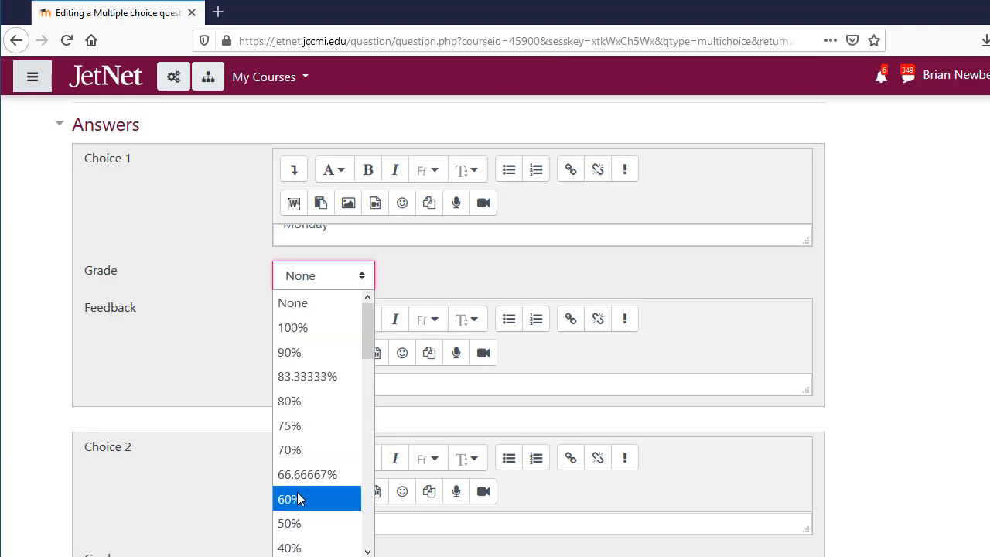
pyautogui.click(280, 305)
# - Enter "Tuesday" as Choice 2 and set its grade to 100%
pyautogui.scroll(-4, 364, 297)
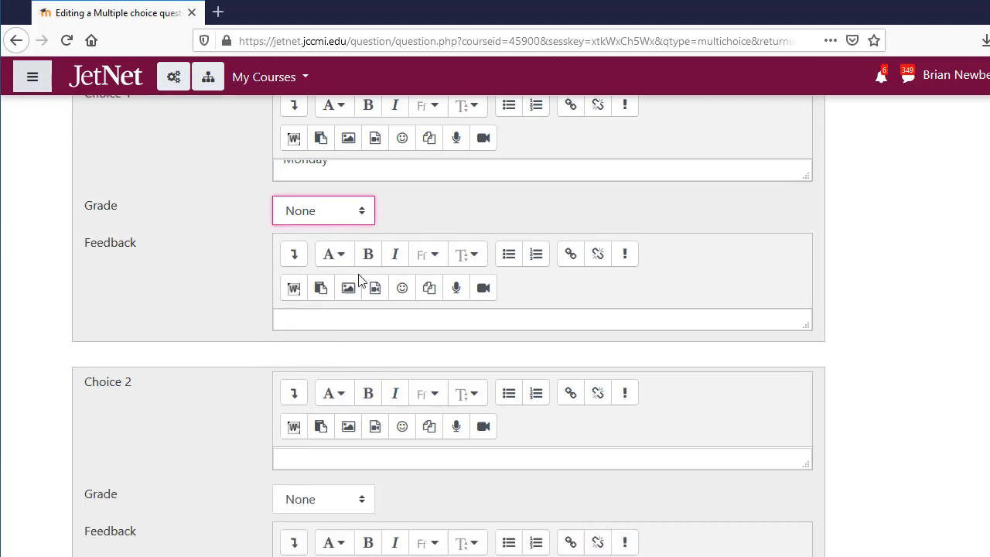
pyautogui.click(355, 361)
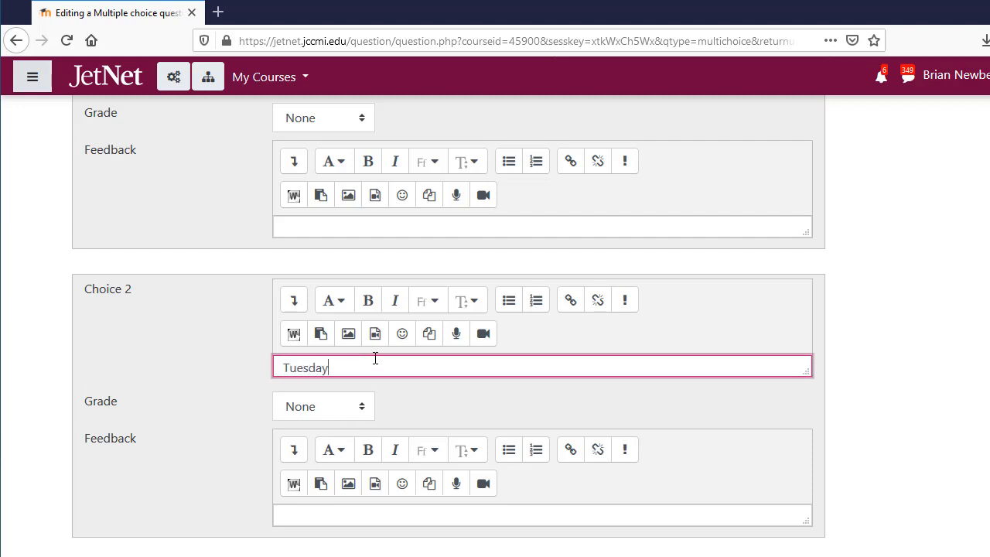
pyautogui.click(313, 410)
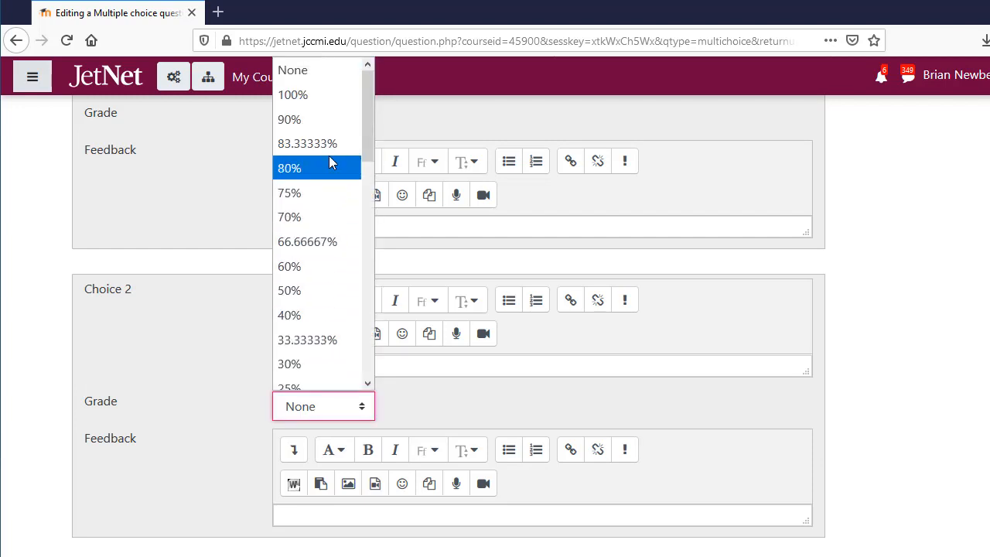
pyautogui.click(318, 96)
# - Fill in Choices 3, 4 and 5 with "Wednesday", "Thursday" and "Friday"
pyautogui.scroll(-3, 491, 265)
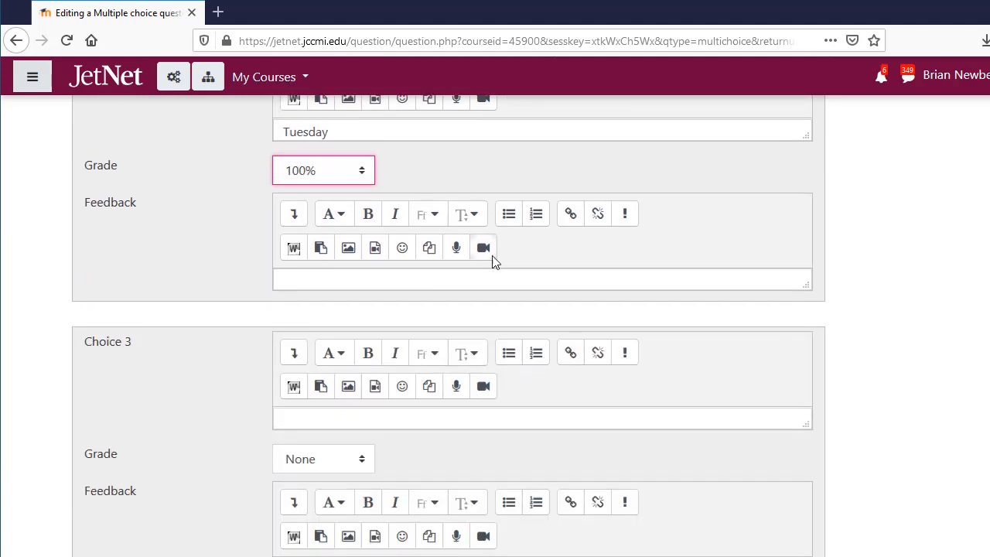
pyautogui.click(365, 418)
pyautogui.write('Wednesday')
pyautogui.scroll(-4, 449, 400)
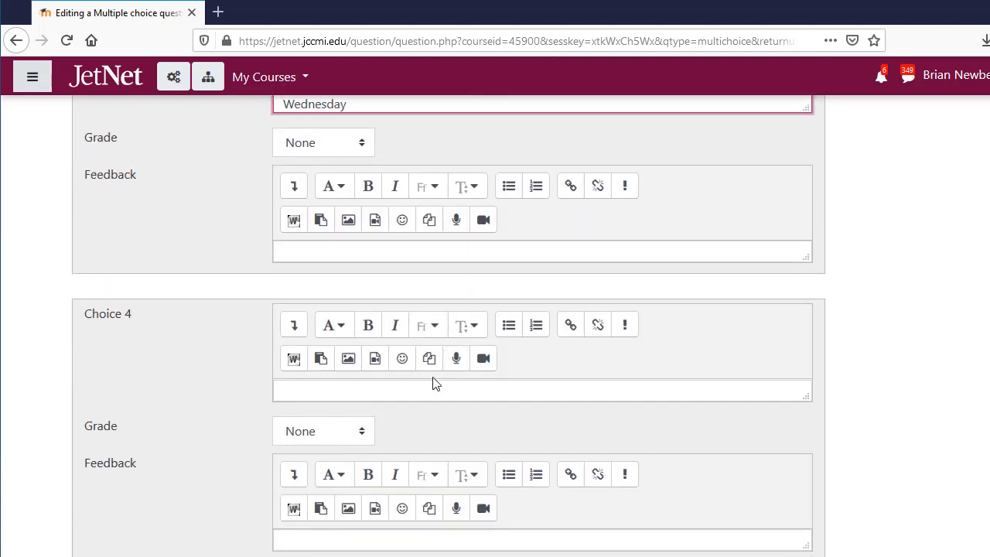
pyautogui.click(325, 393)
pyautogui.write('T')
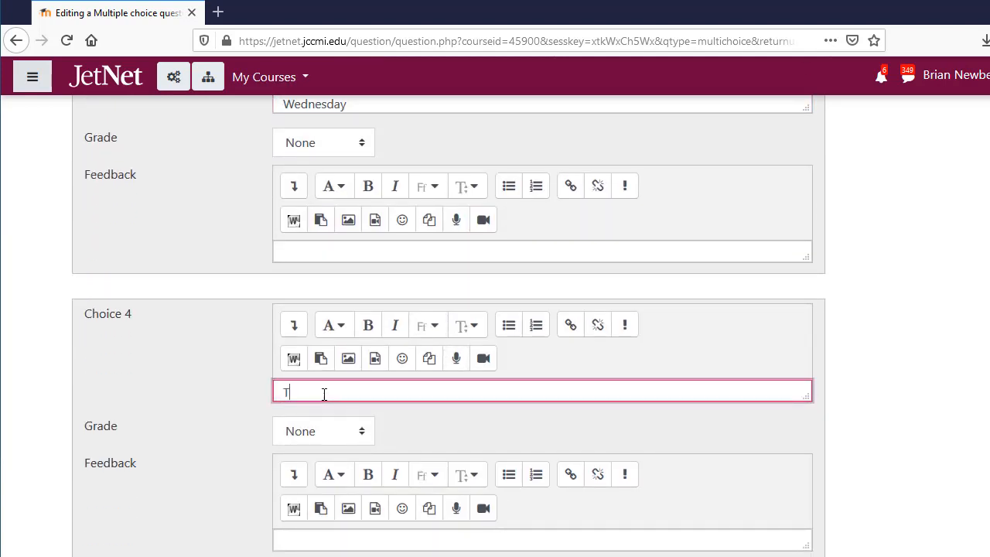
pyautogui.write('hursday')
pyautogui.scroll(-4, 329, 379)
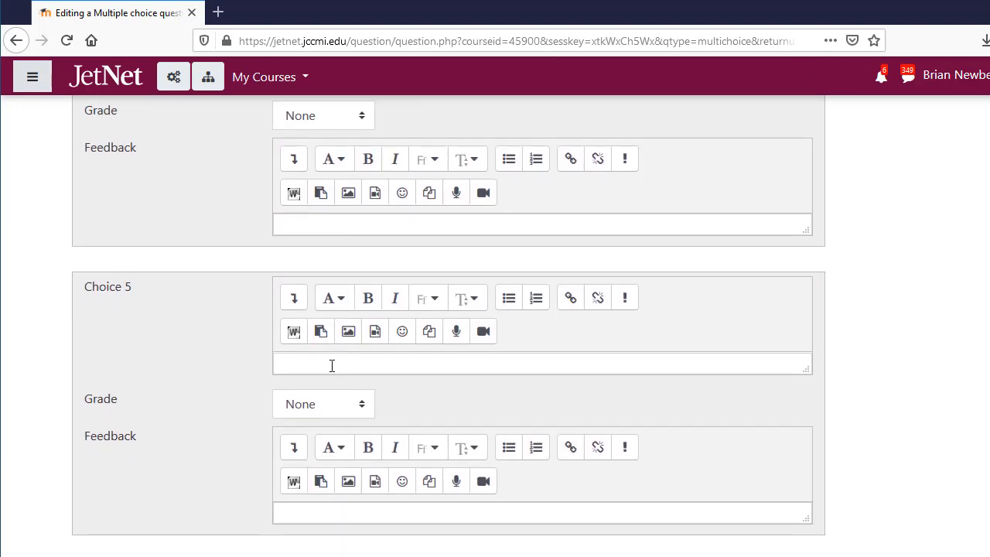
pyautogui.click(332, 365)
pyautogui.write('Friday')
# - Save the multiple choice question and return to the quiz's question list
pyautogui.scroll(-4, 333, 383)
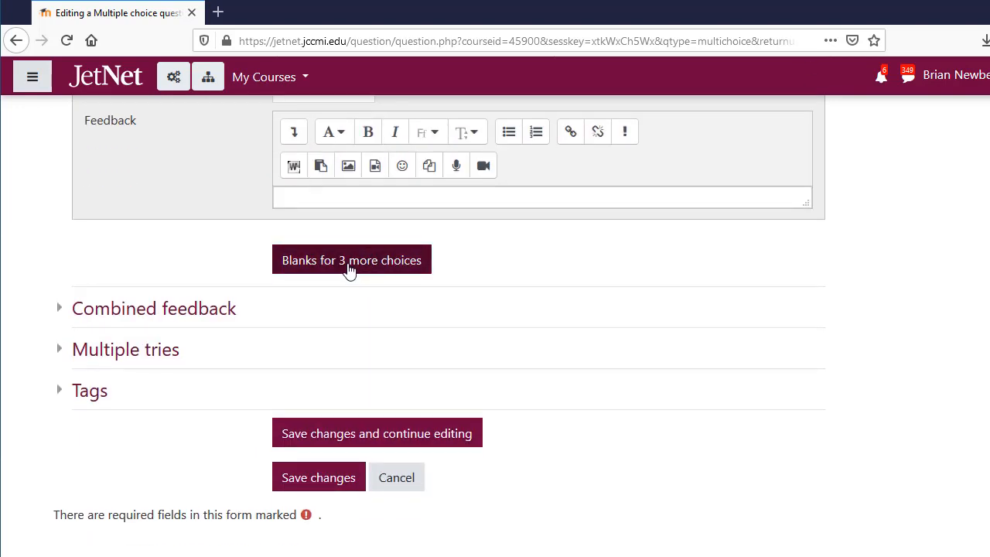
pyautogui.scroll(1, 254, 239)
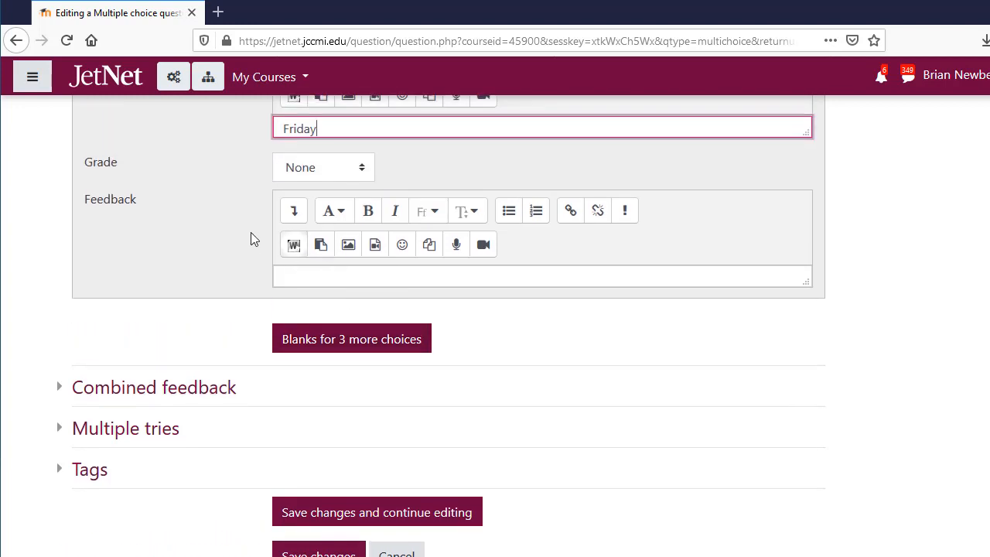
pyautogui.scroll(-2, 310, 325)
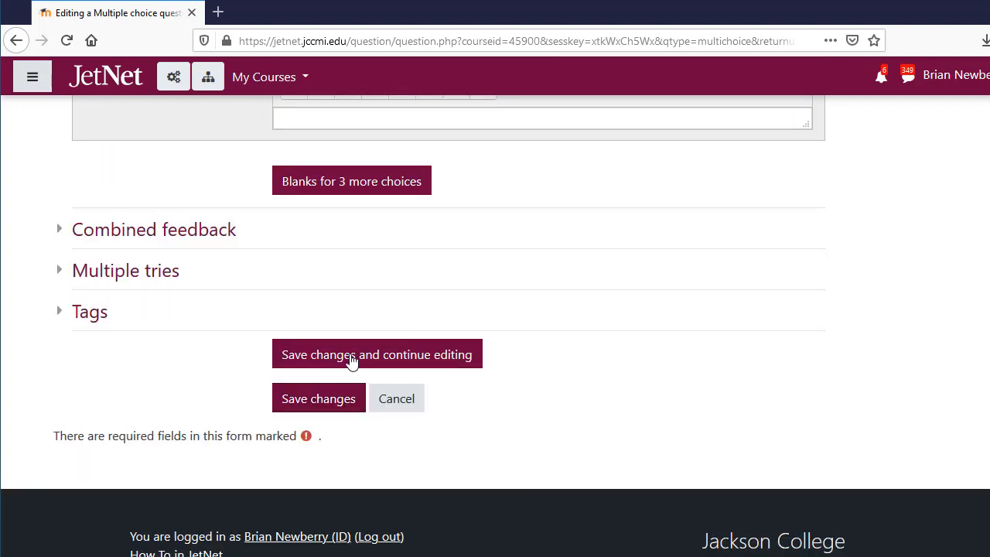
pyautogui.click(320, 402)
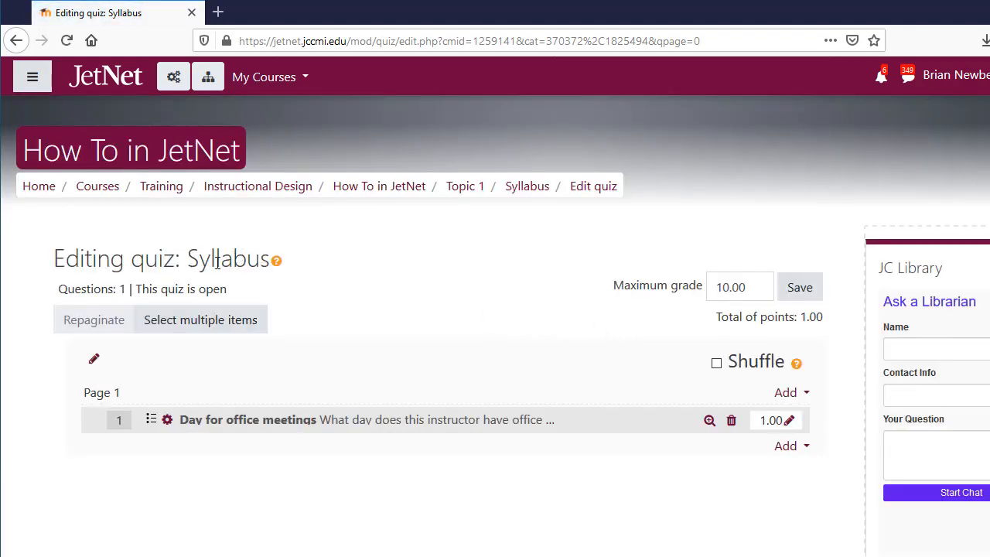
# - Reopen the "Day for office meetings" question for editing, review its form and save it
pyautogui.scroll(-3, 287, 367)
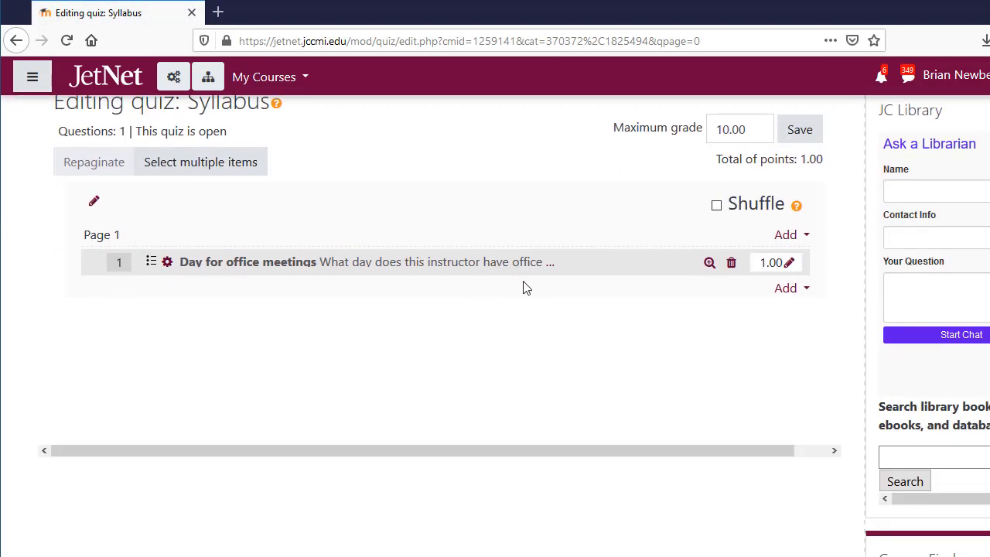
pyautogui.click(168, 267)
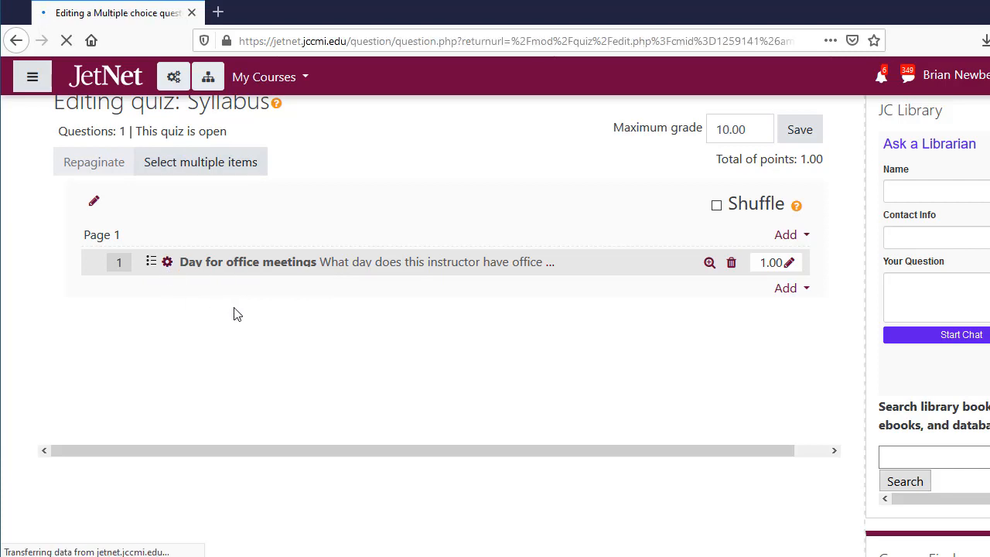
pyautogui.scroll(-8, 571, 325)
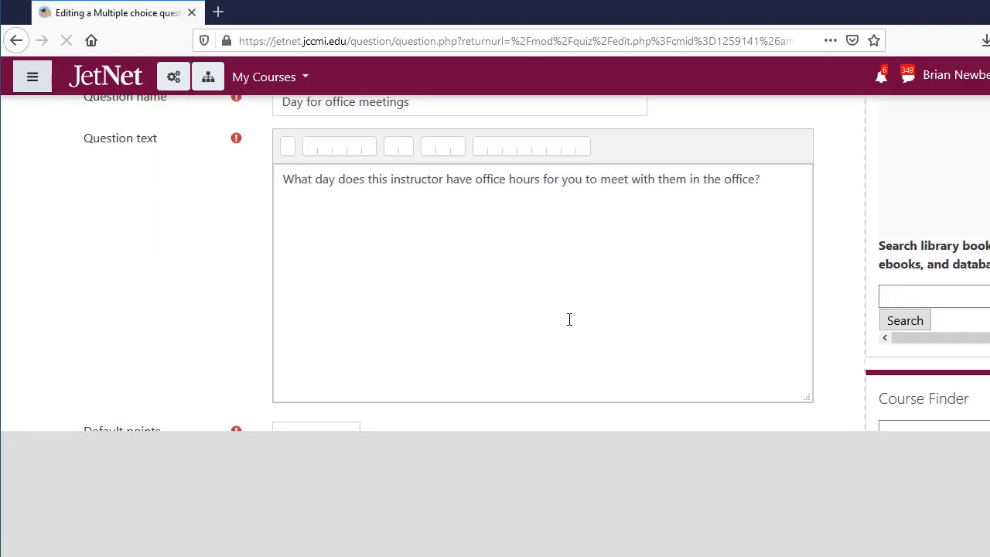
pyautogui.scroll(-3, 570, 325)
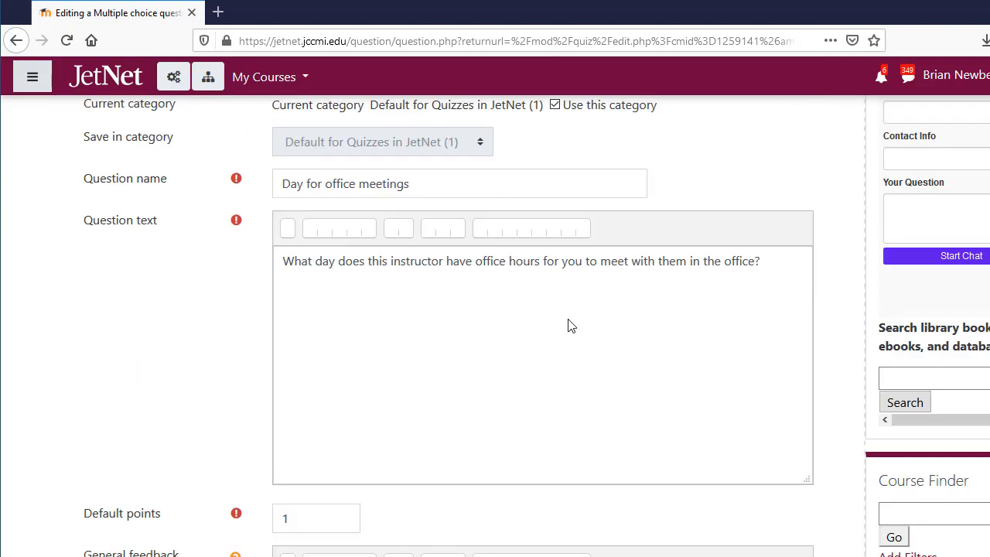
pyautogui.scroll(-20, 570, 320)
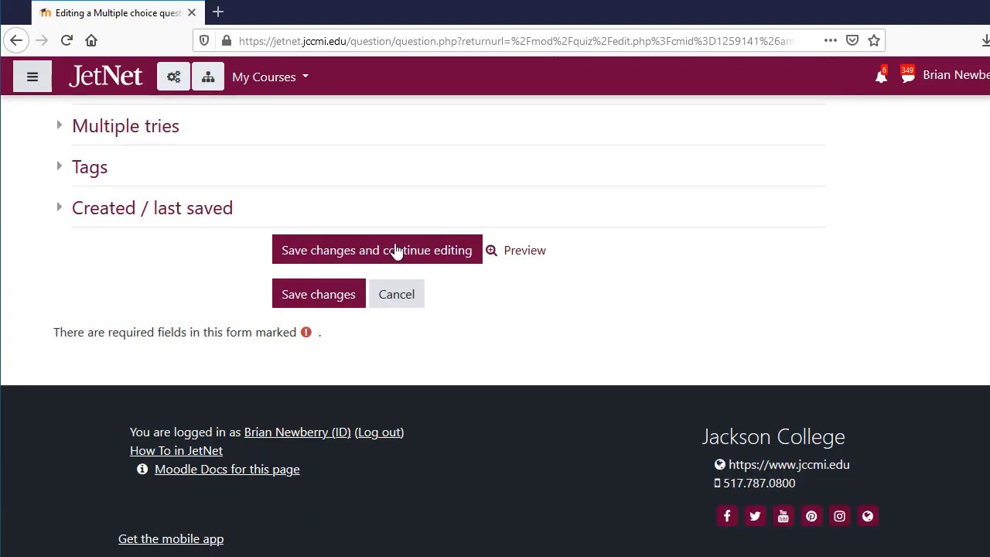
pyautogui.click(304, 298)
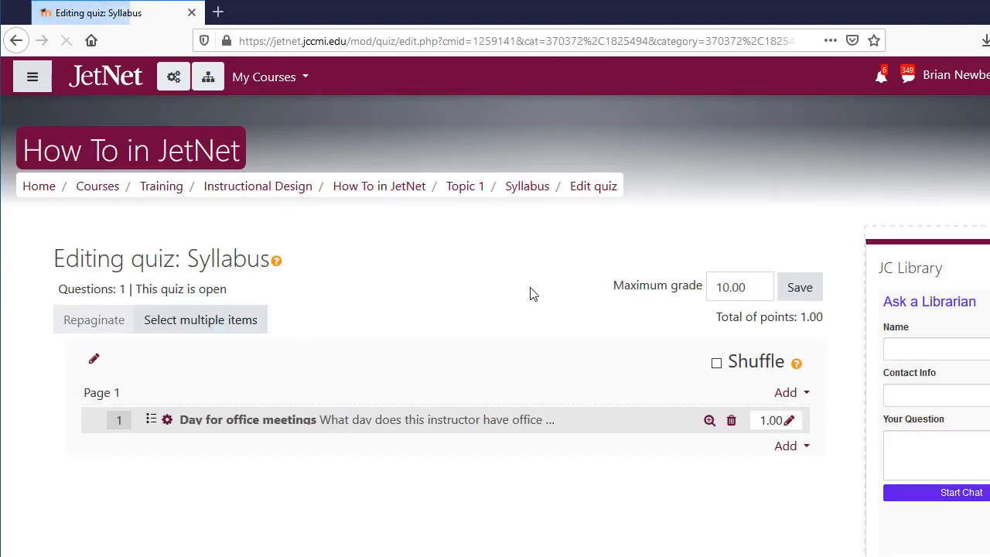
# - Preview the "Day for office meetings" question in its own window, then close the preview
pyautogui.click(710, 422)
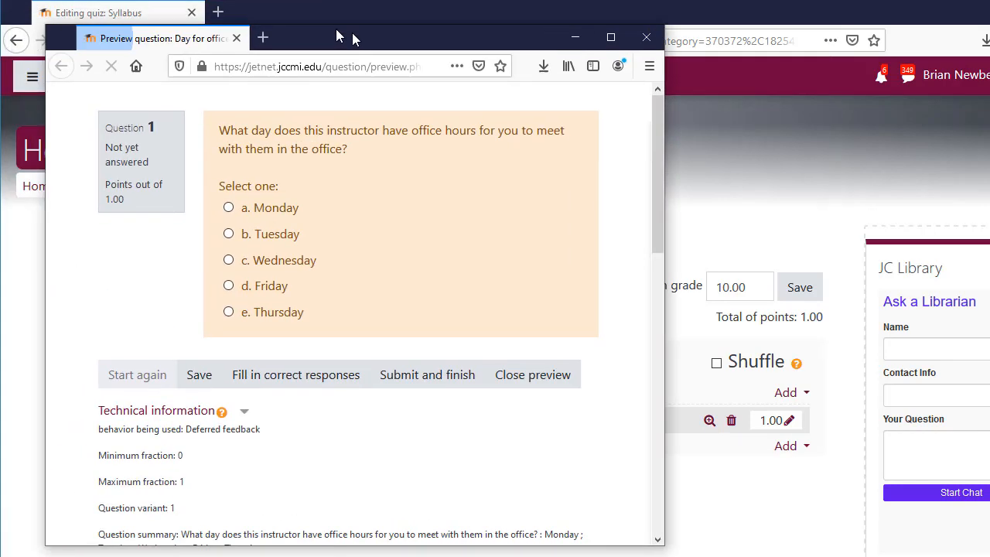
pyautogui.moveTo(352, 37); pyautogui.dragTo(427, 42)
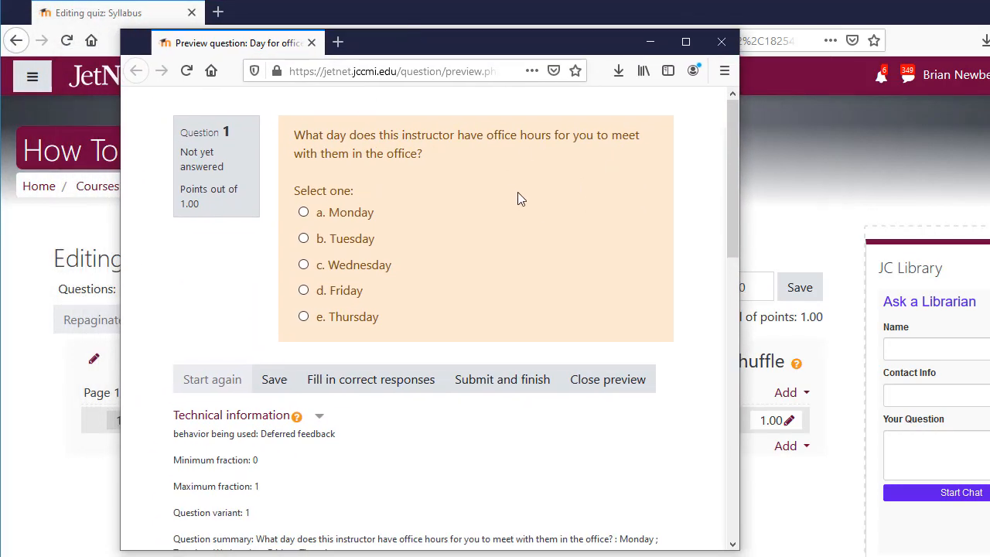
pyautogui.click(717, 42)
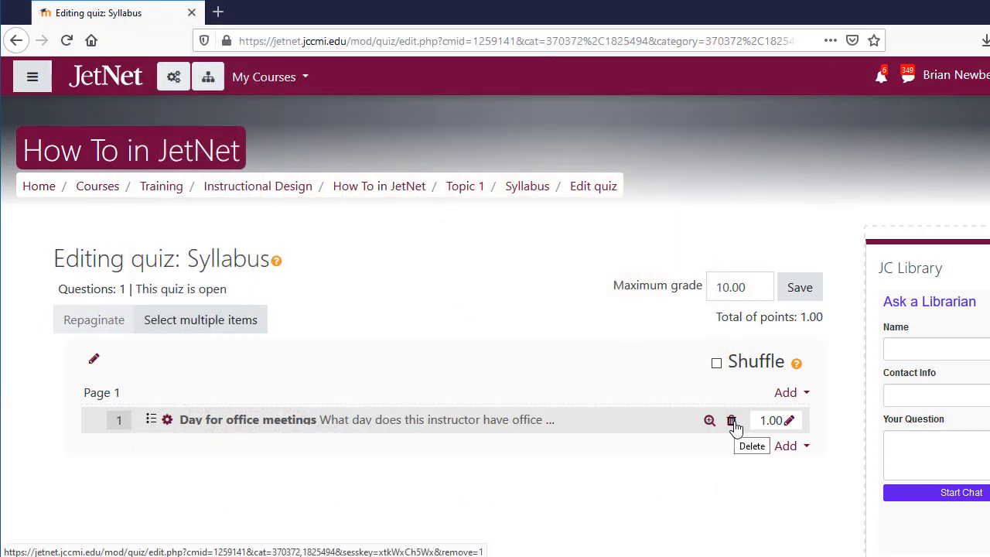
# - Add a new question of the True/False type at the end of the quiz
pyautogui.click(797, 451)
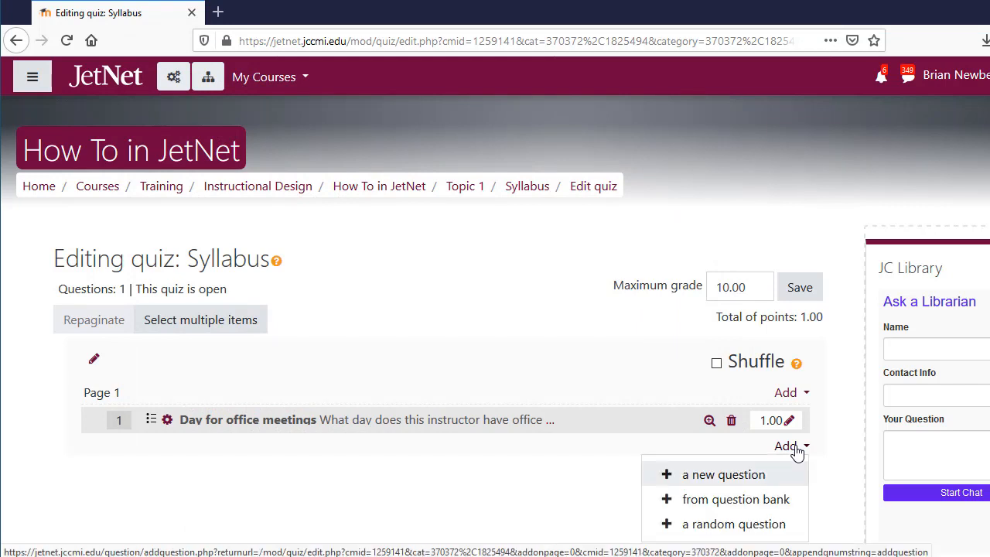
pyautogui.click(721, 476)
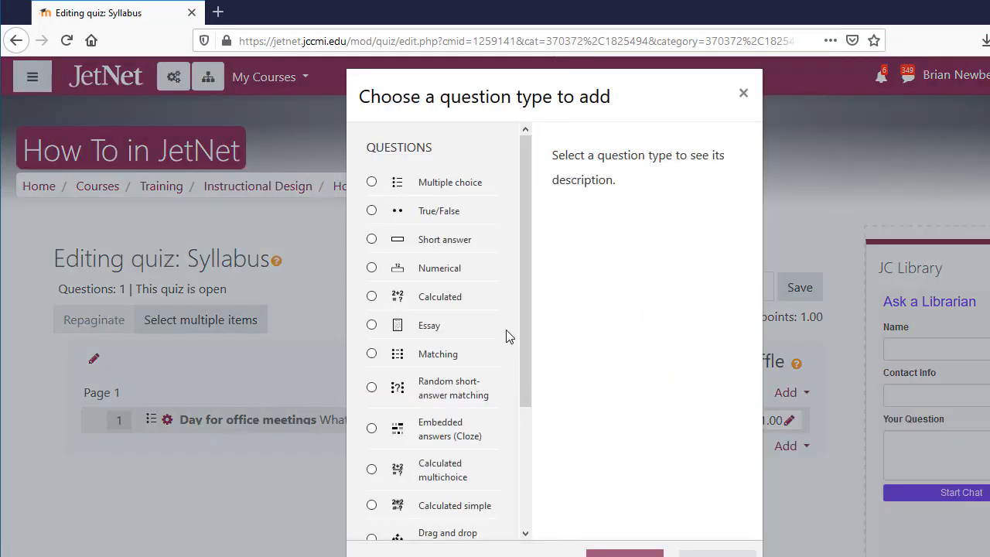
pyautogui.click(372, 211)
pyautogui.scroll(-2, 681, 326)
pyautogui.click(625, 485)
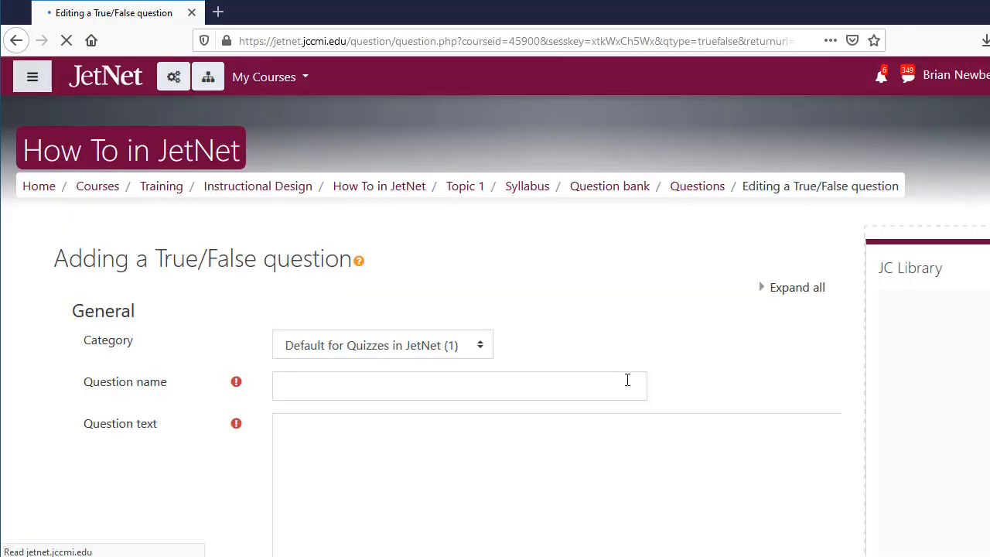
# - Enter "The instructor of this class prefers to have you contact them by phone." as both the question name and the question text
pyautogui.click(386, 384)
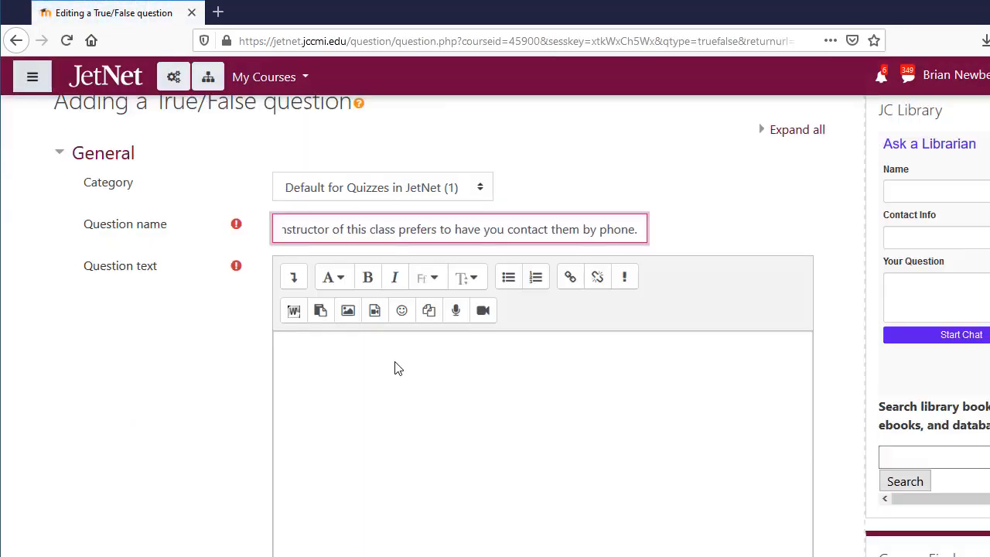
pyautogui.scroll(-2, 396, 364)
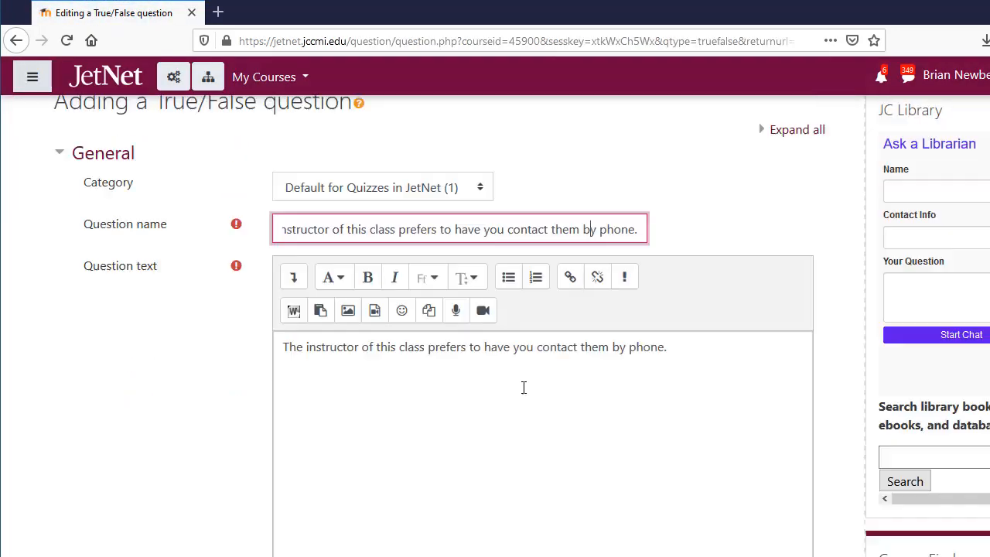
pyautogui.scroll(-5, 524, 388)
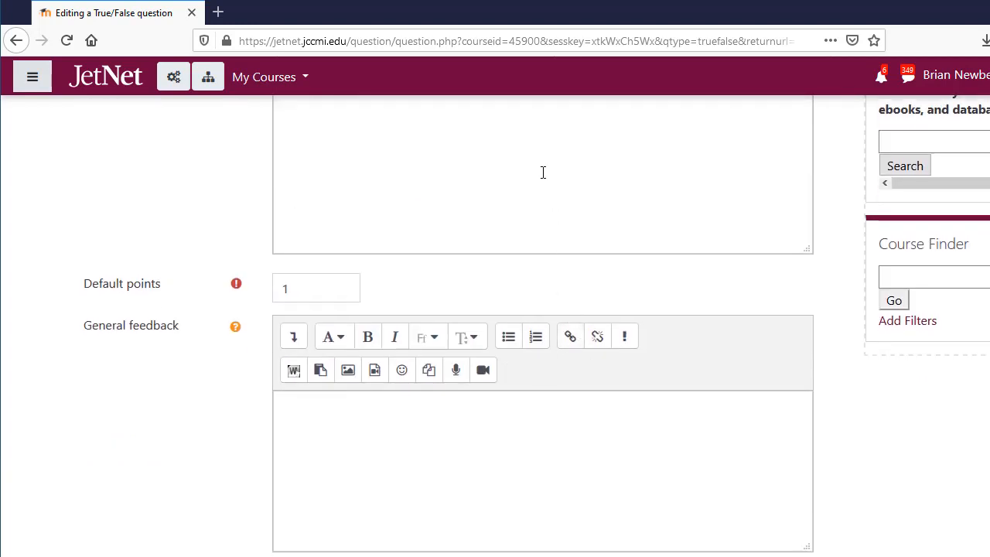
pyautogui.scroll(6, 542, 173)
pyautogui.scroll(-1, 394, 255)
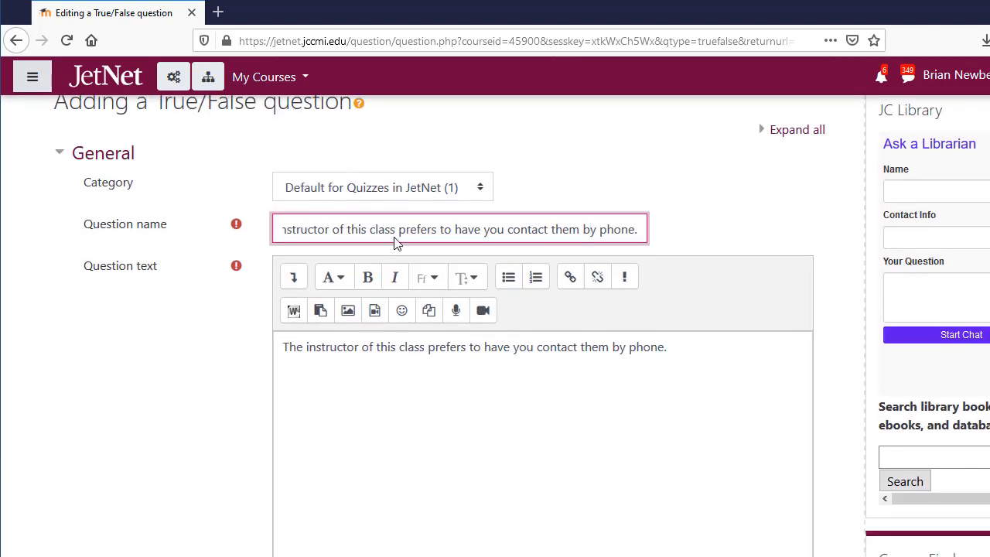
pyautogui.scroll(-1, 434, 248)
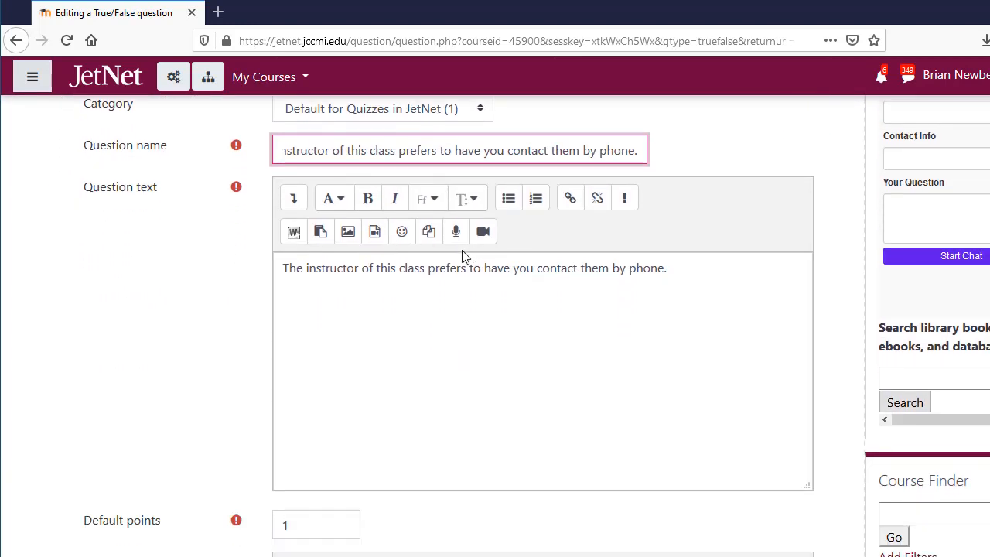
# - Keep 1 default point and False as the correct answer, leave all feedback blank, and save the True/False question
pyautogui.scroll(-3, 402, 311)
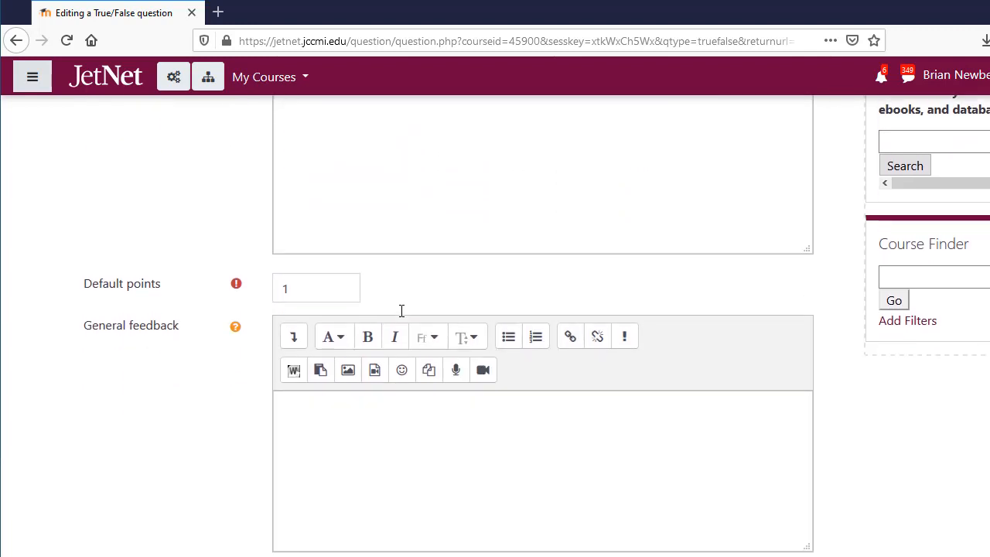
pyautogui.scroll(-3, 317, 276)
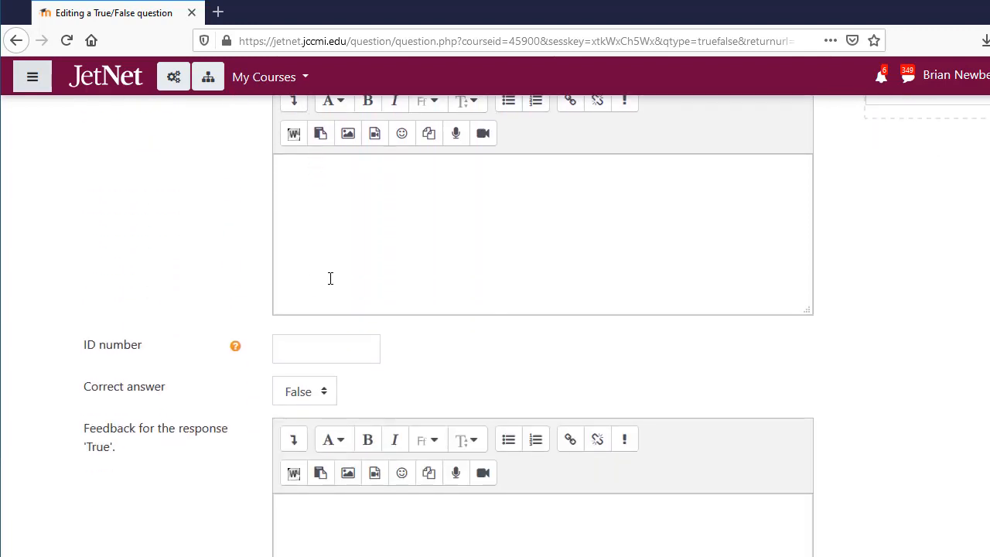
pyautogui.scroll(-1, 316, 337)
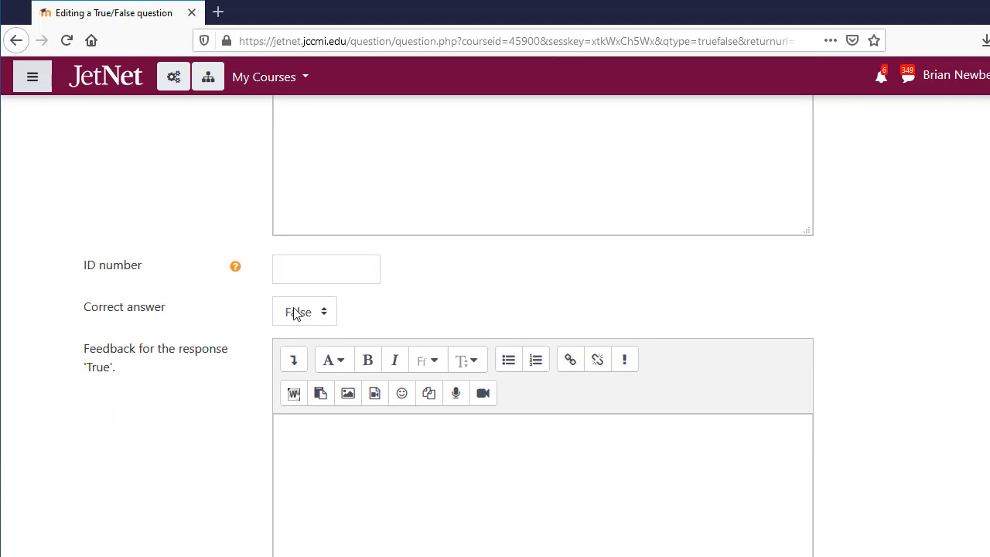
pyautogui.scroll(-2, 339, 309)
pyautogui.click(314, 308)
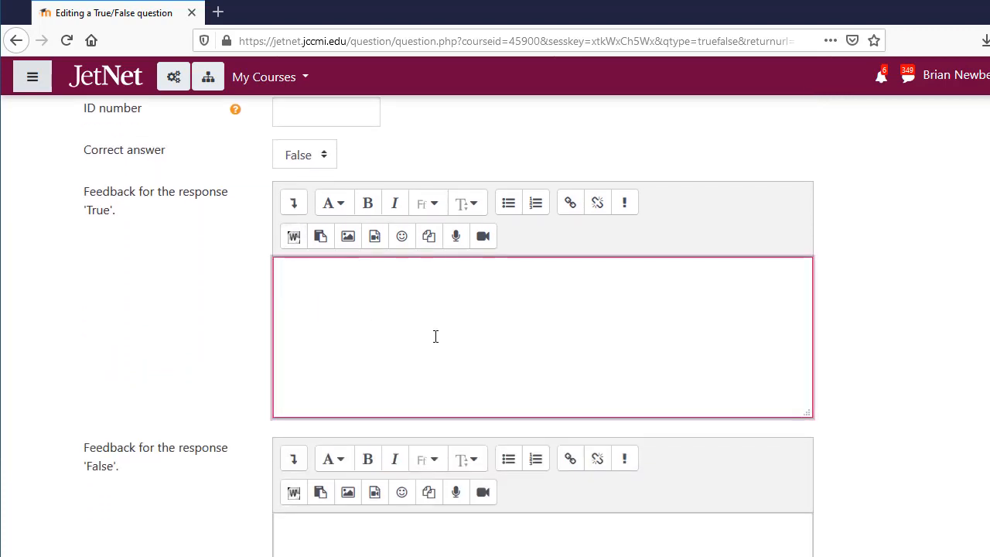
pyautogui.scroll(-1, 435, 336)
pyautogui.scroll(-2, 382, 335)
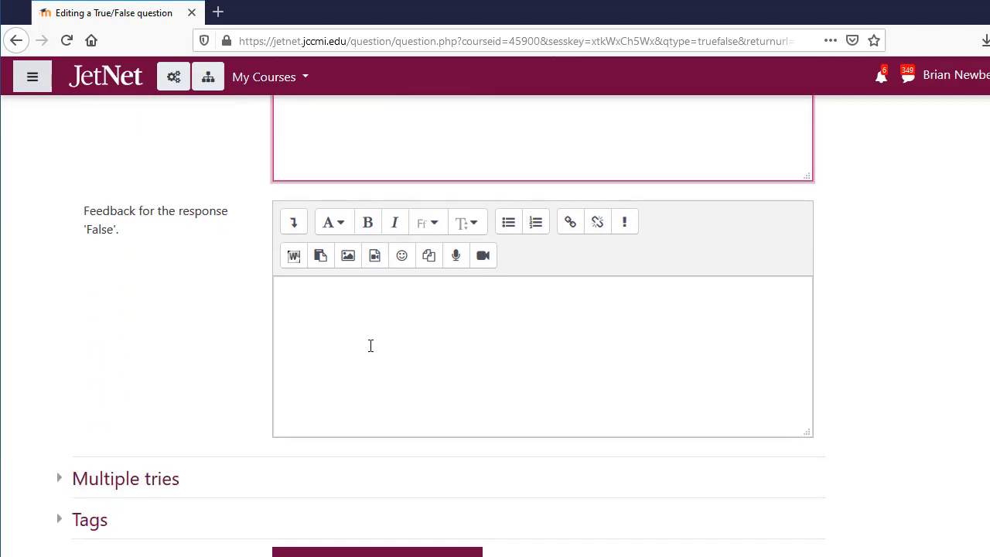
pyautogui.scroll(-3, 359, 328)
pyautogui.click(318, 370)
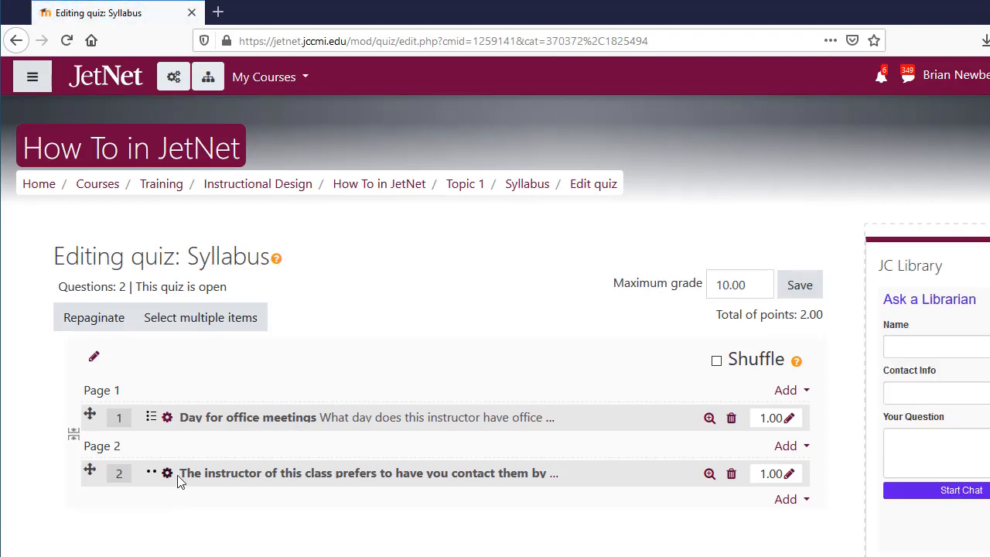
# - Return from the quiz's question list to the How To in JetNet course page and open the Syllabus quiz in Topic 1
pyautogui.scroll(-1, 298, 438)
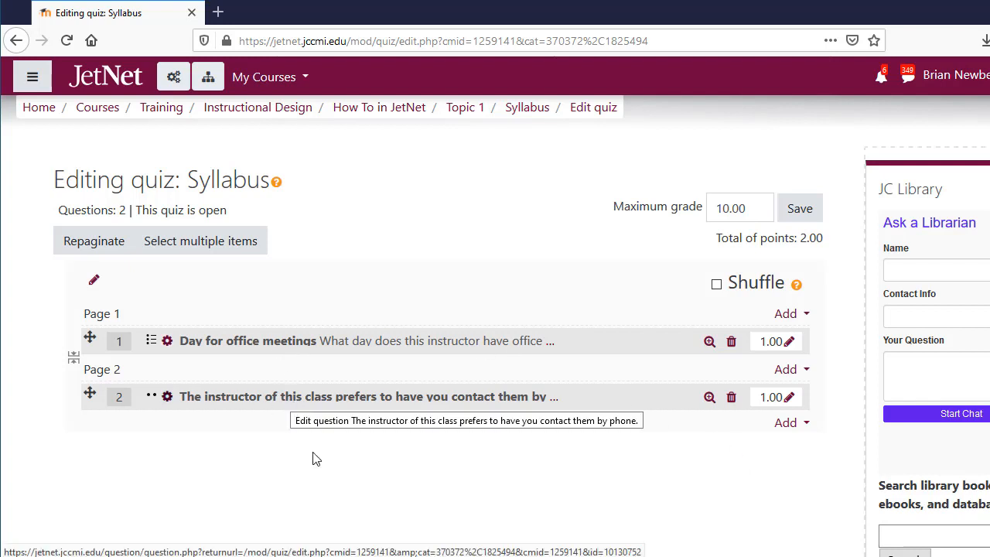
pyautogui.scroll(-3, 601, 230)
pyautogui.scroll(5, 650, 248)
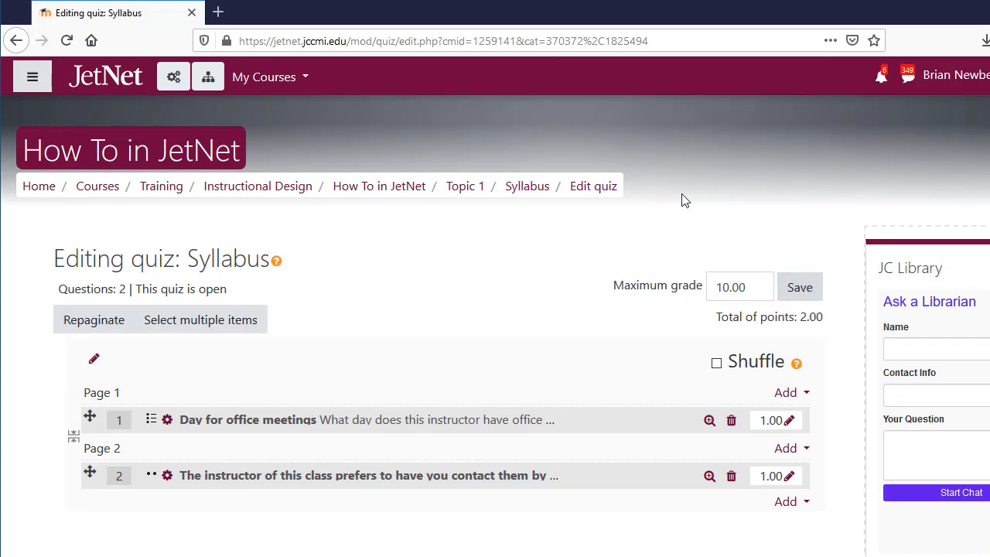
pyautogui.click(379, 189)
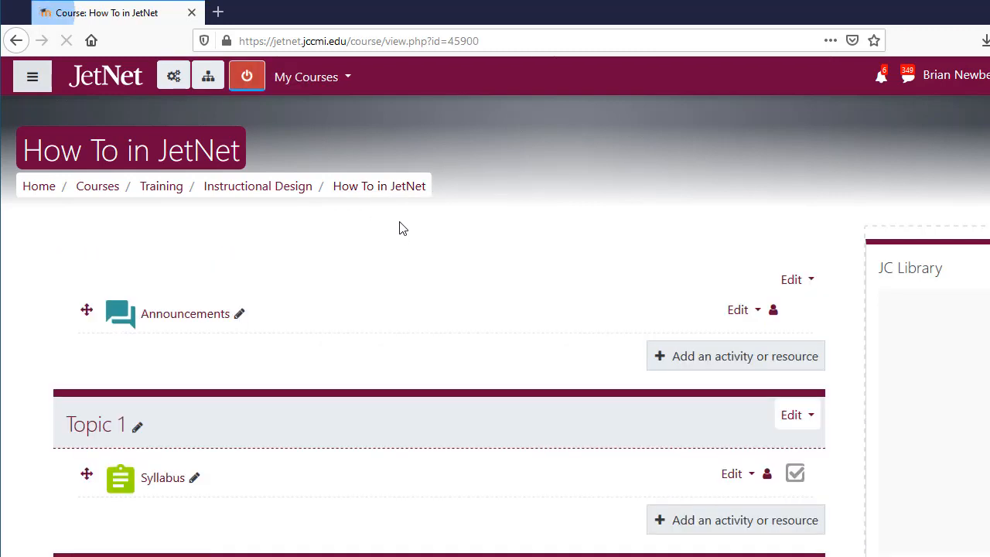
pyautogui.scroll(-2, 387, 255)
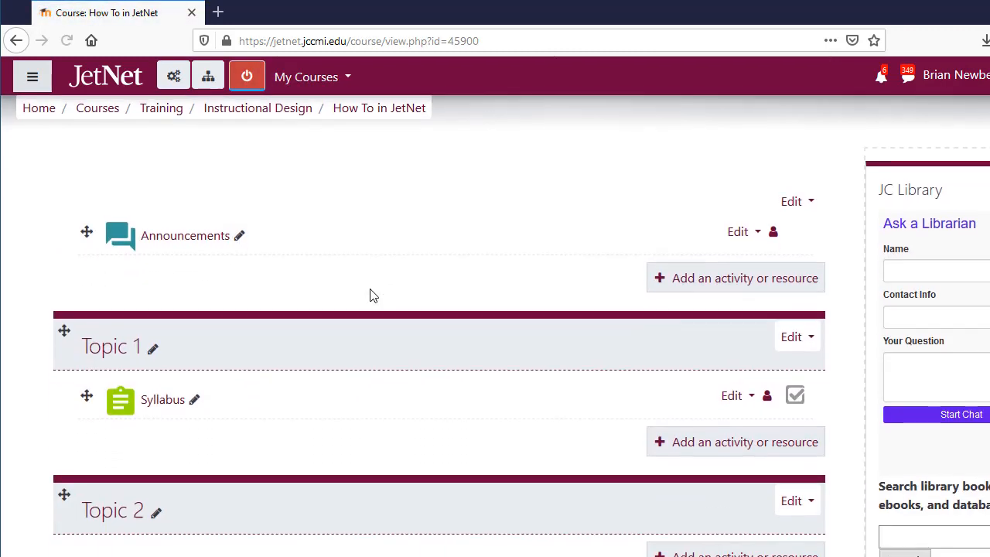
pyautogui.click(173, 407)
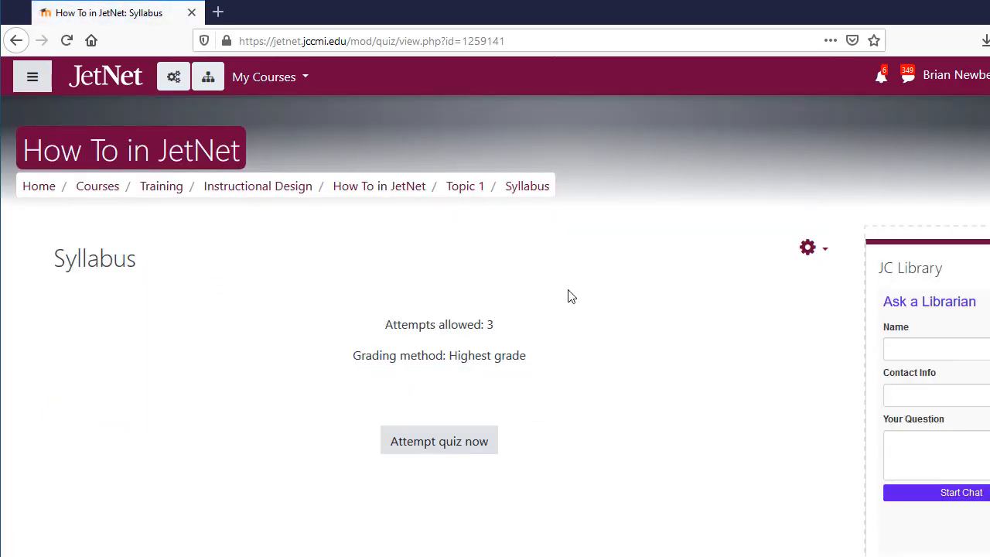
# - Attempt the Syllabus quiz, answering Monday for the office hours question and True for the contact by phone question
pyautogui.click(80, 278)
pyautogui.scroll(-3, 465, 355)
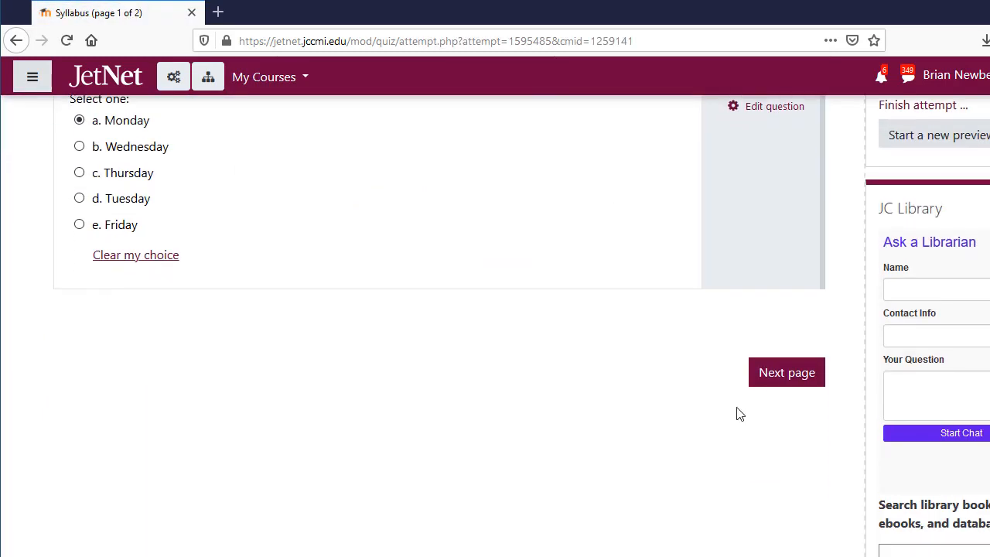
pyautogui.click(779, 374)
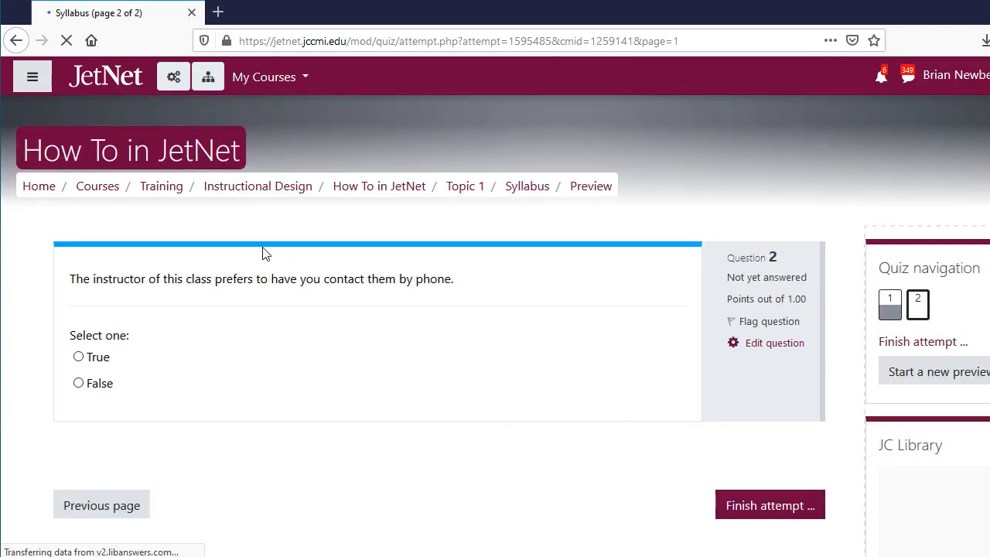
pyautogui.click(78, 356)
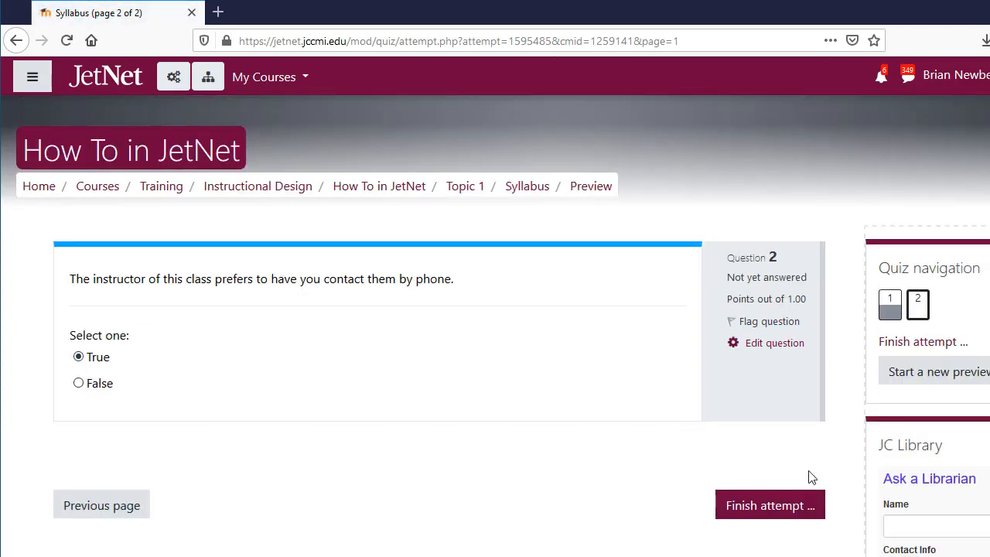
# - Finish the quiz attempt, submit all answers and confirm the submission
pyautogui.click(778, 506)
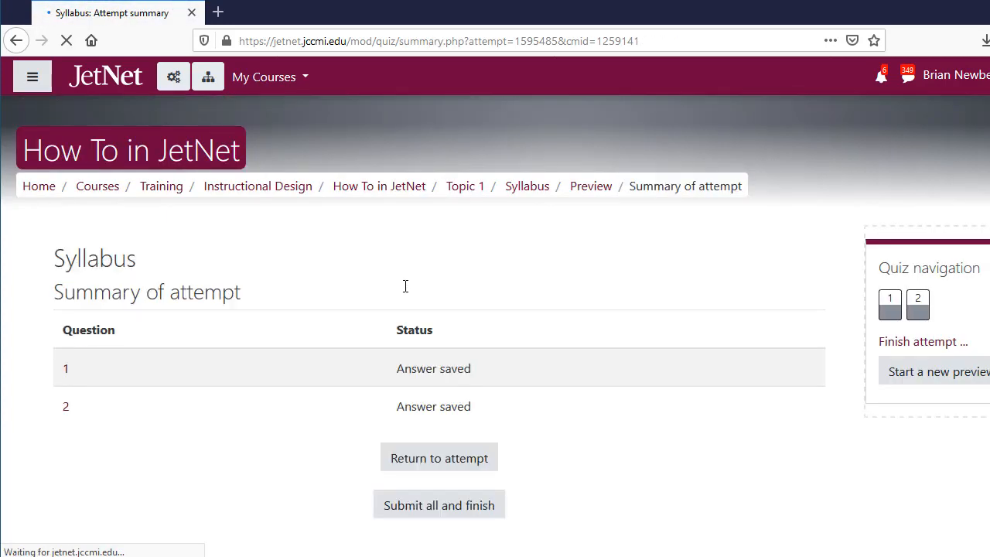
pyautogui.scroll(-2, 405, 286)
pyautogui.click(448, 352)
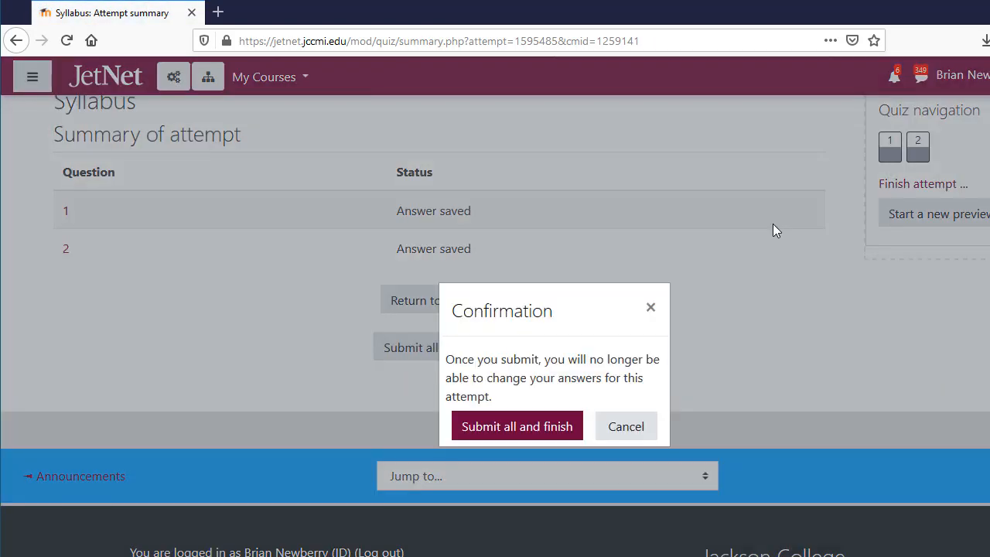
pyautogui.click(509, 430)
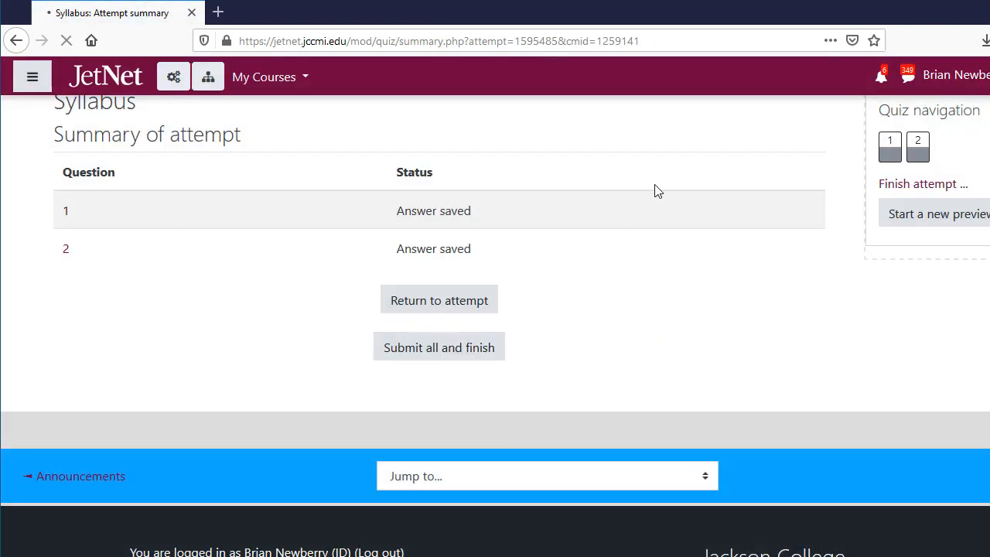
# - Review the points and answers for both questions of the submitted attempt, and finish the review
pyautogui.scroll(-3, 655, 192)
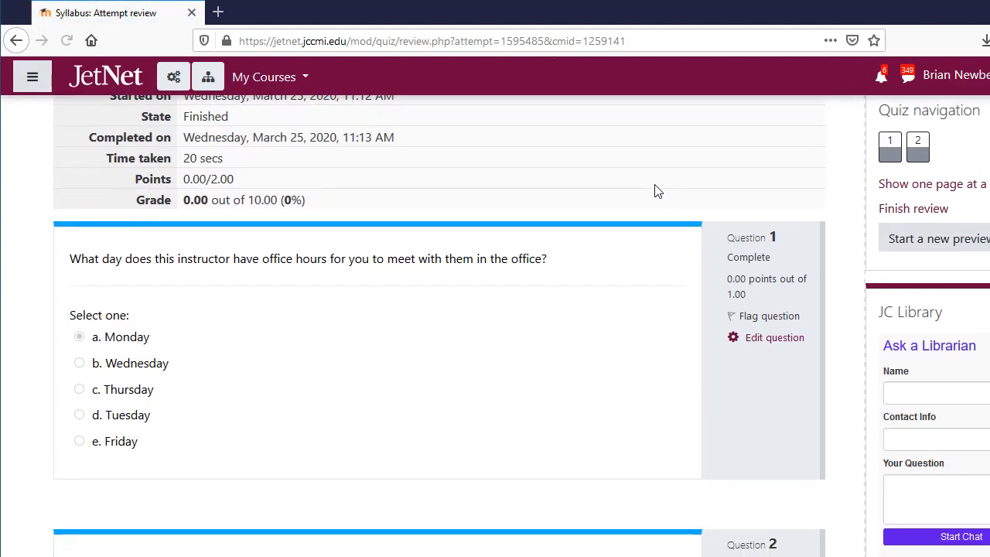
pyautogui.scroll(-1, 655, 192)
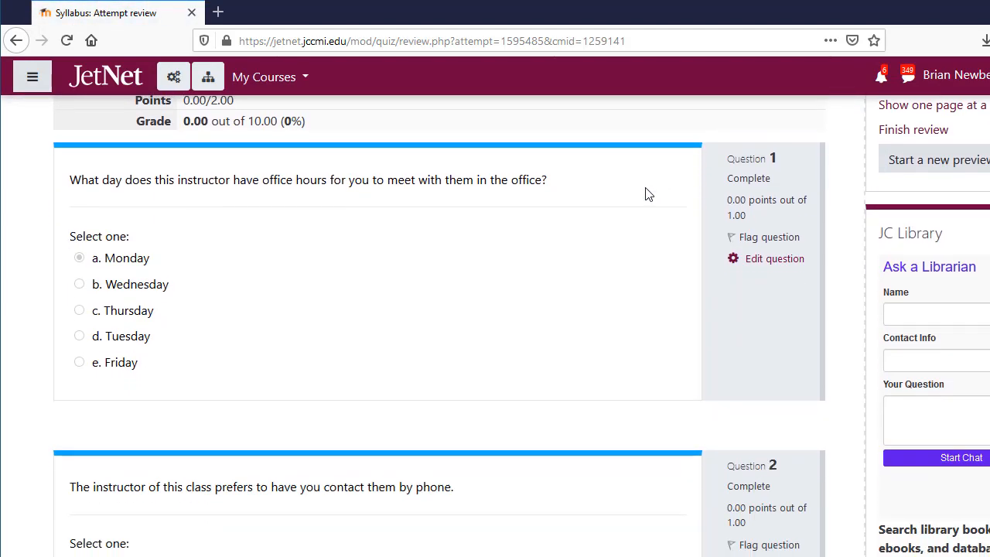
pyautogui.scroll(-4, 488, 246)
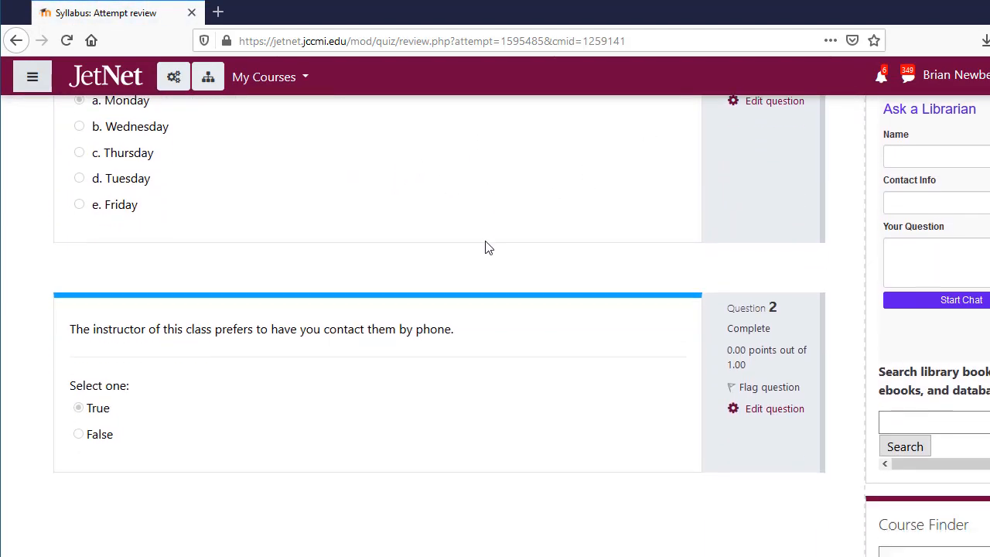
pyautogui.scroll(4, 789, 294)
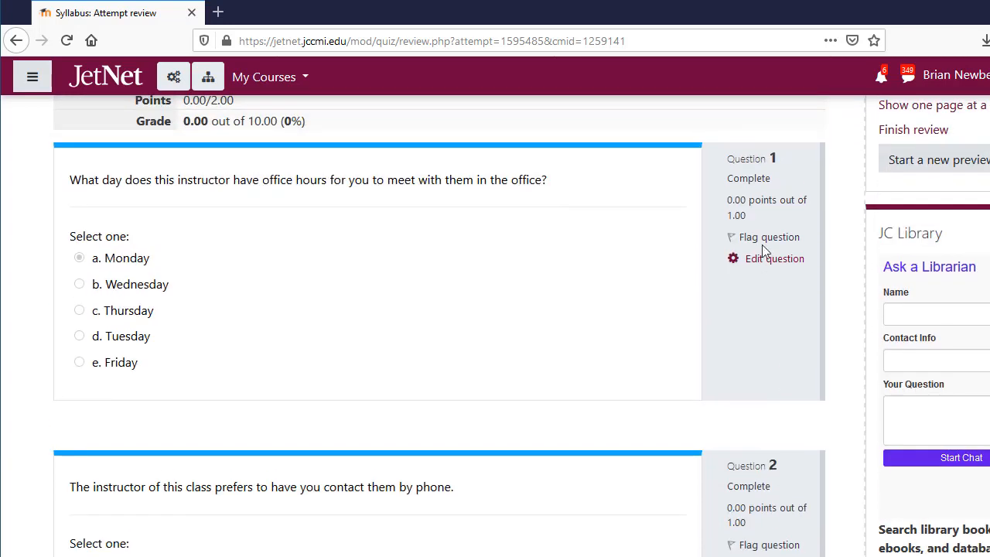
pyautogui.scroll(-8, 570, 286)
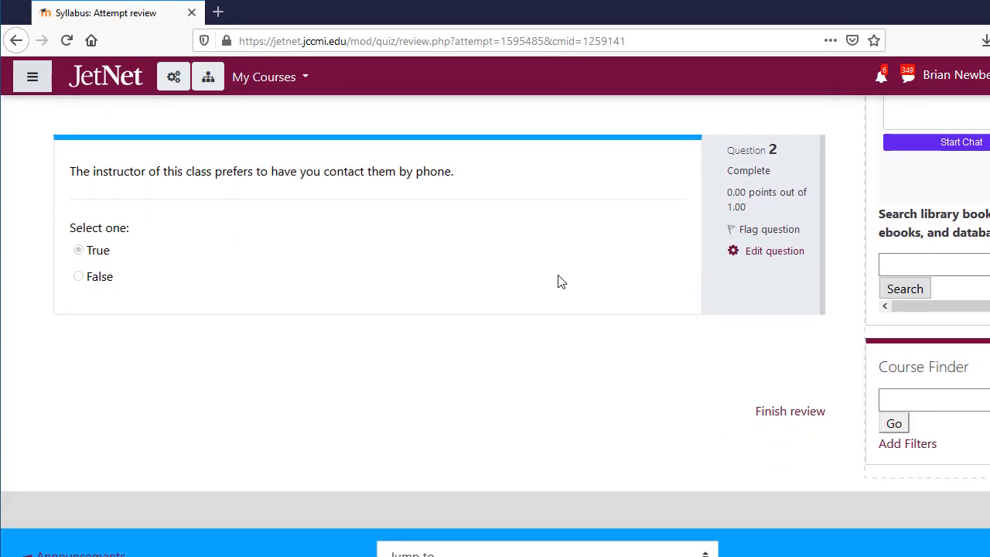
pyautogui.click(793, 411)
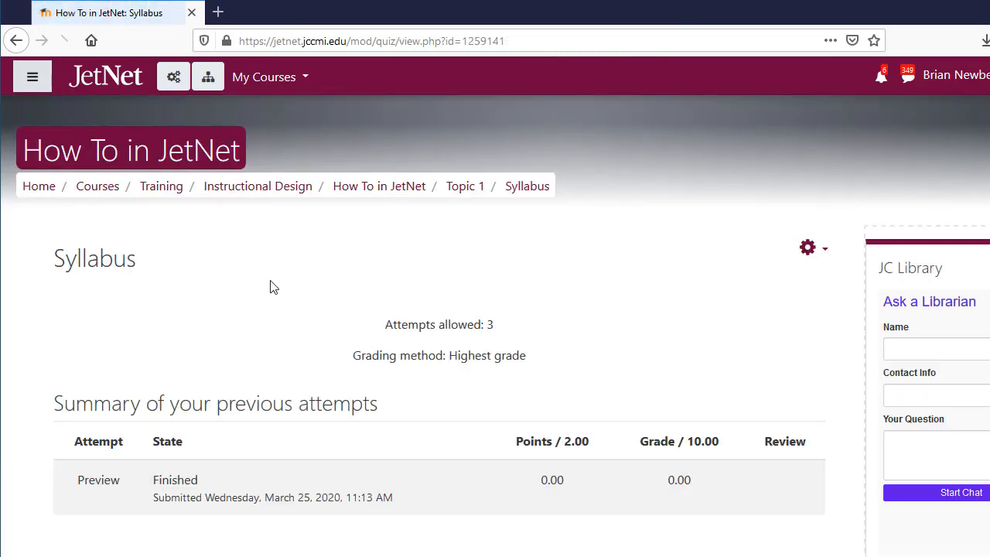
# - Examine the summary of previous attempts on the Syllabus quiz page, and open the site's side navigation
pyautogui.scroll(-2, 271, 286)
pyautogui.scroll(-4, 272, 285)
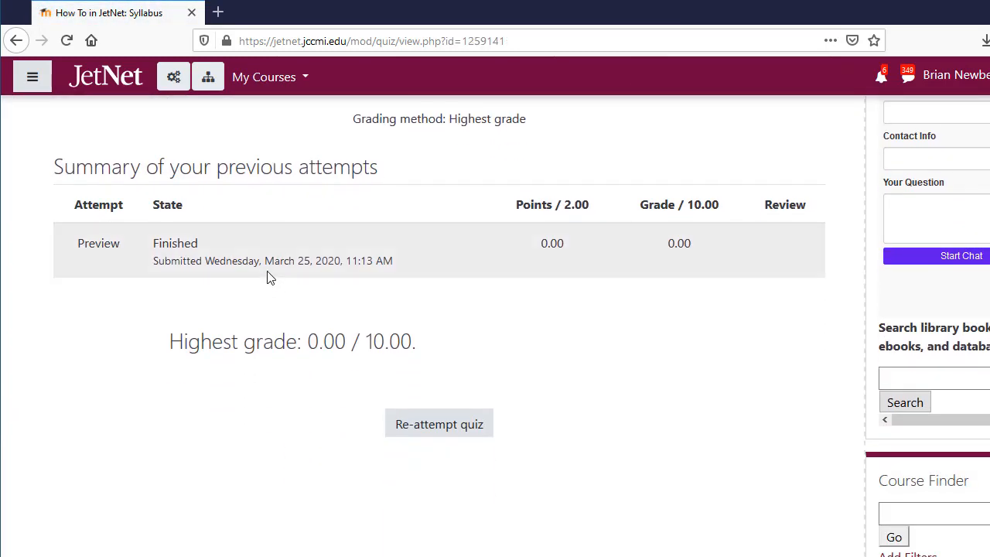
pyautogui.scroll(2, 268, 273)
pyautogui.scroll(-4, 414, 373)
pyautogui.scroll(4, 379, 348)
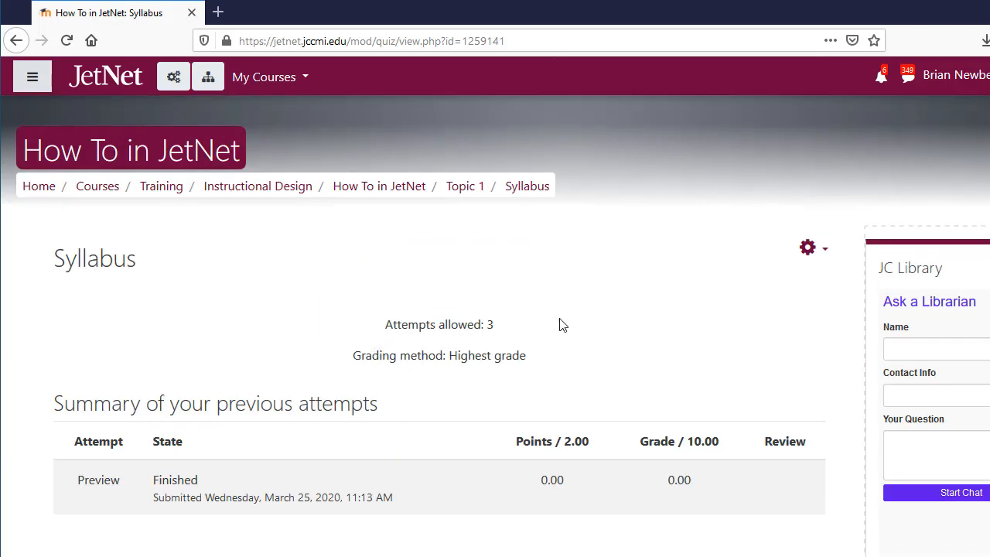
pyautogui.click(31, 78)
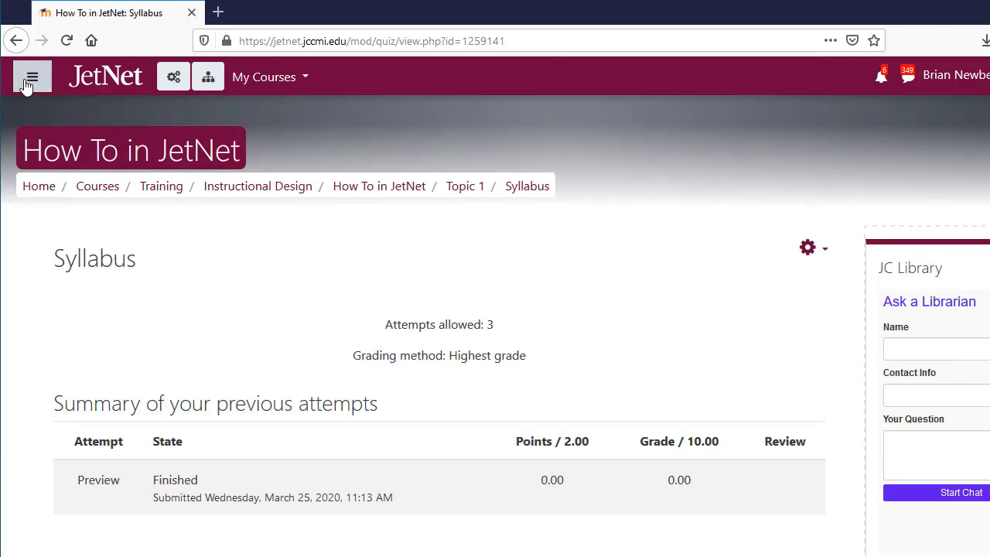